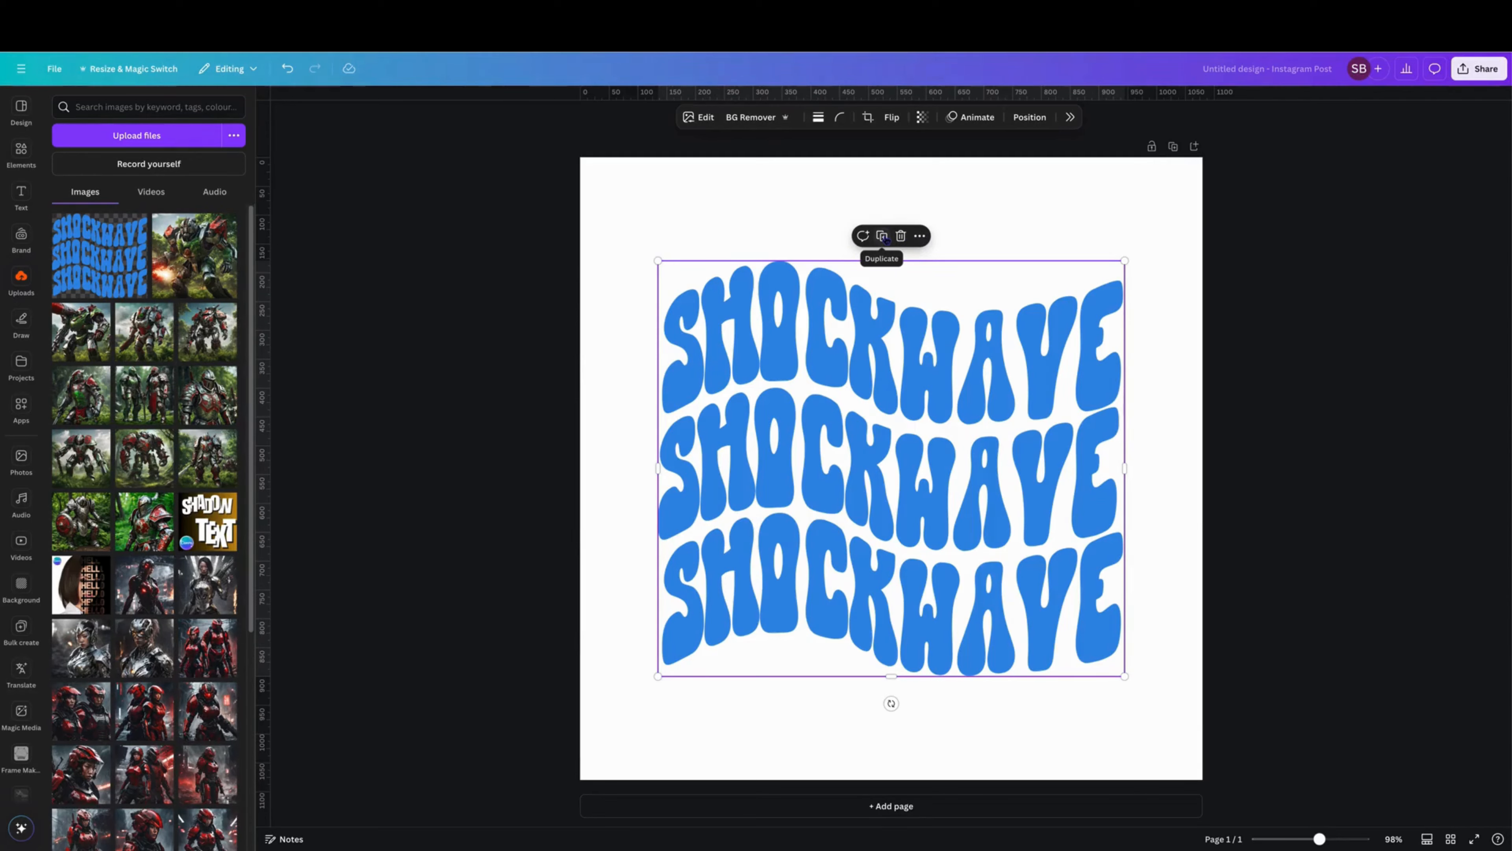
Duplicate the SHOCKWAVE image, aligning the copy exactly over the original, and remove the copy's background.
{"action": "left_click", "coordinate": [884, 236]}
{"action": "left_click_drag", "start_coordinate": [901, 369], "coordinate": [896, 366]}
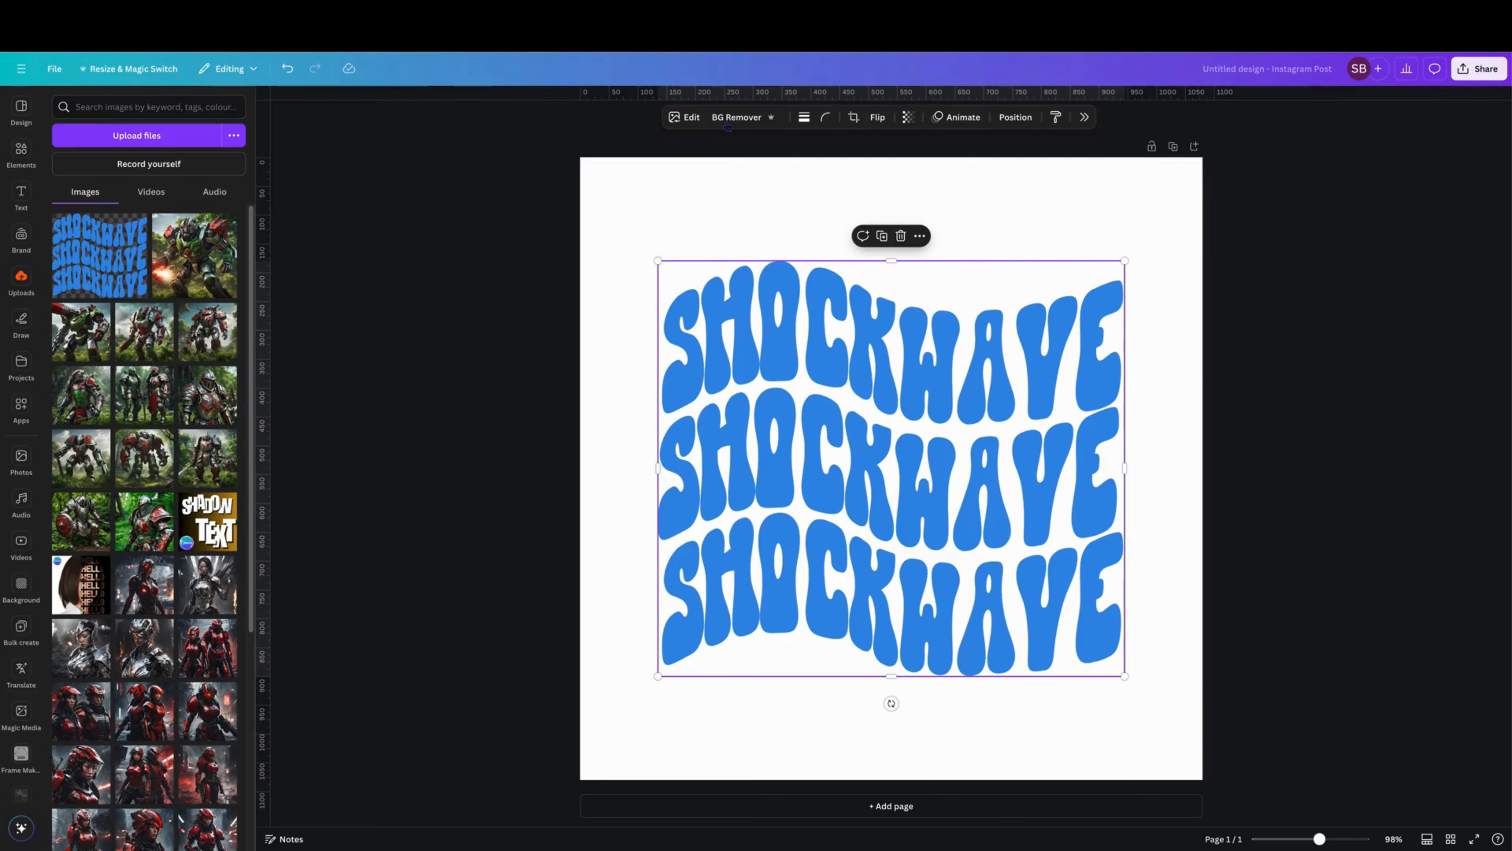
{"action": "left_click", "coordinate": [736, 118]}
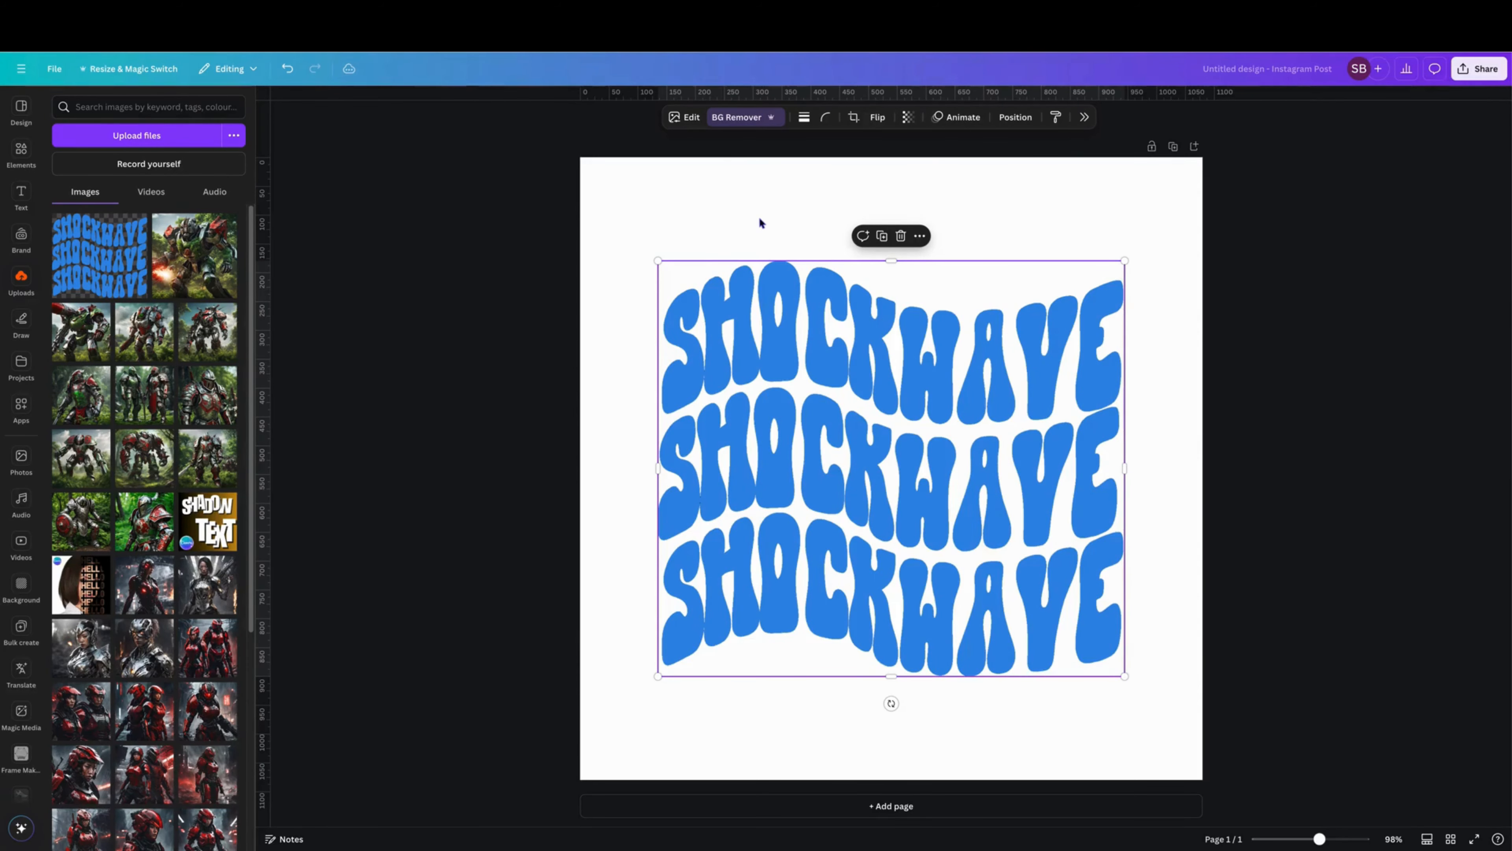
Erase the top SHOCKWAVE row from the copy with the background remover's erase brush at size 77.
{"action": "left_click", "coordinate": [689, 118]}
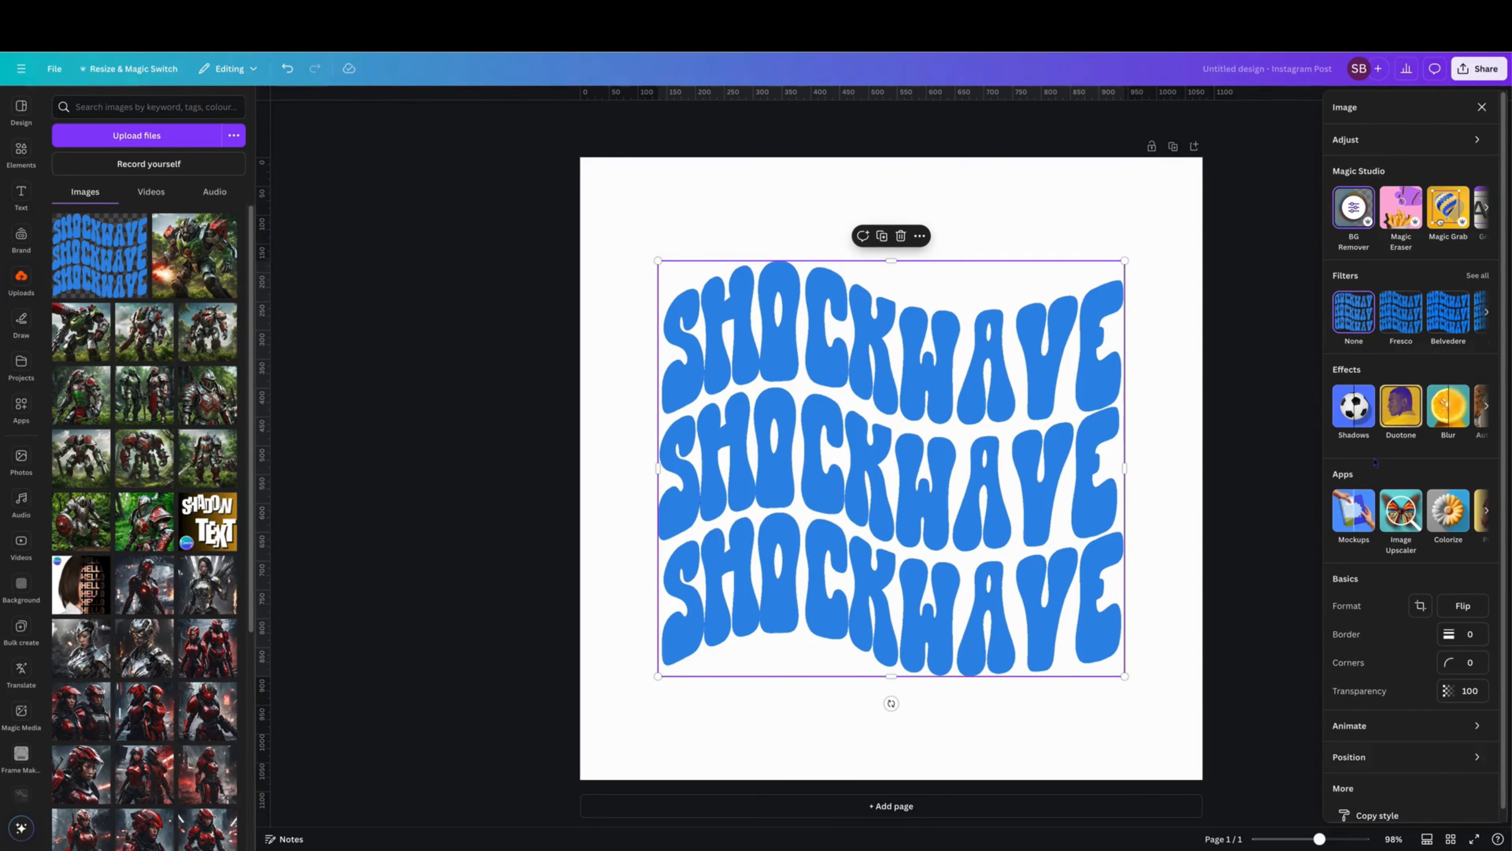
{"action": "left_click", "coordinate": [1354, 209]}
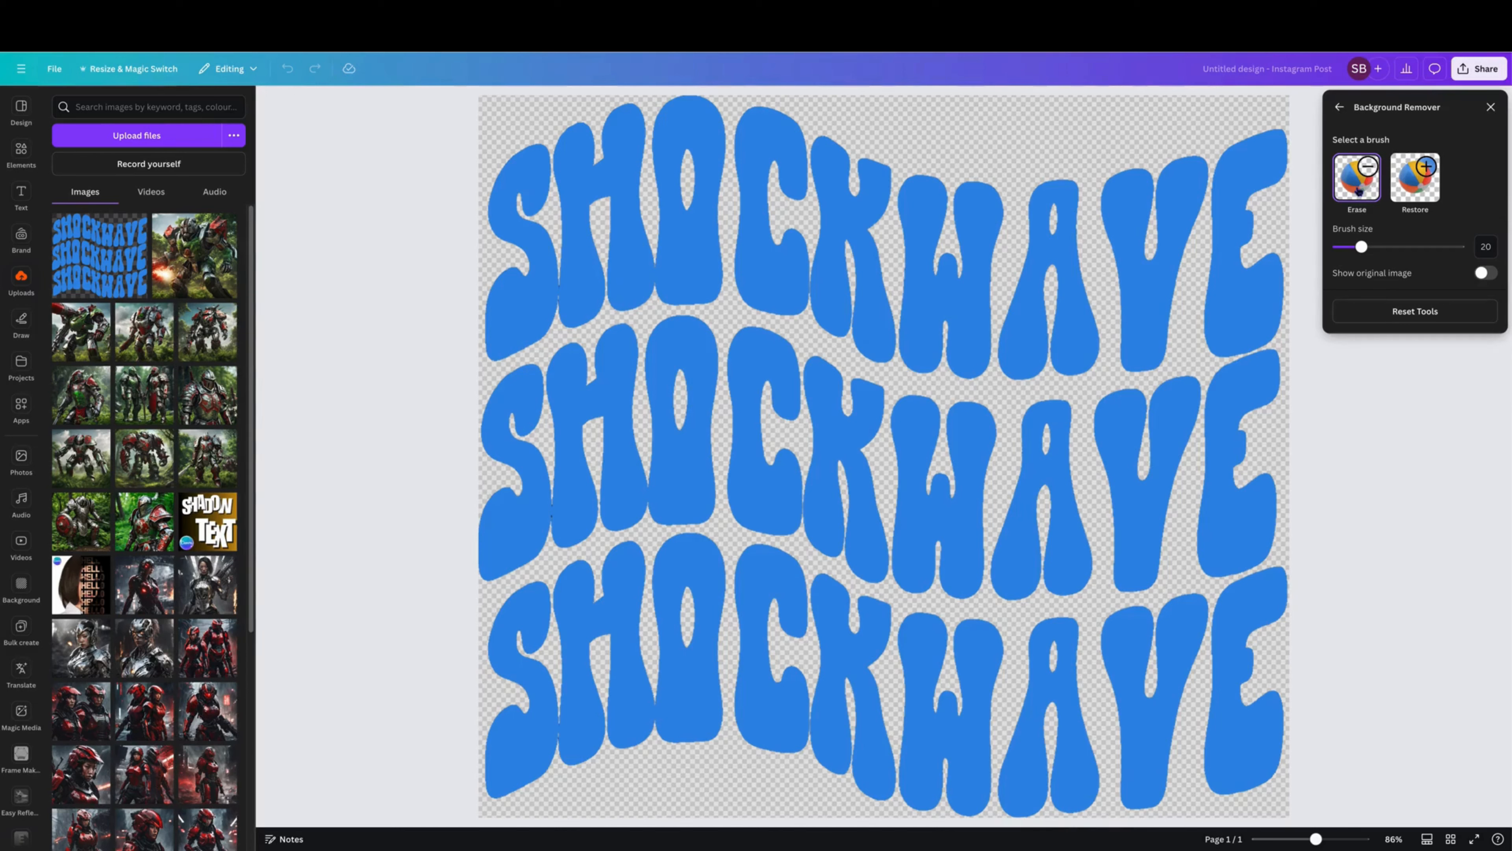
{"action": "left_click_drag", "start_coordinate": [1364, 250], "coordinate": [1433, 252]}
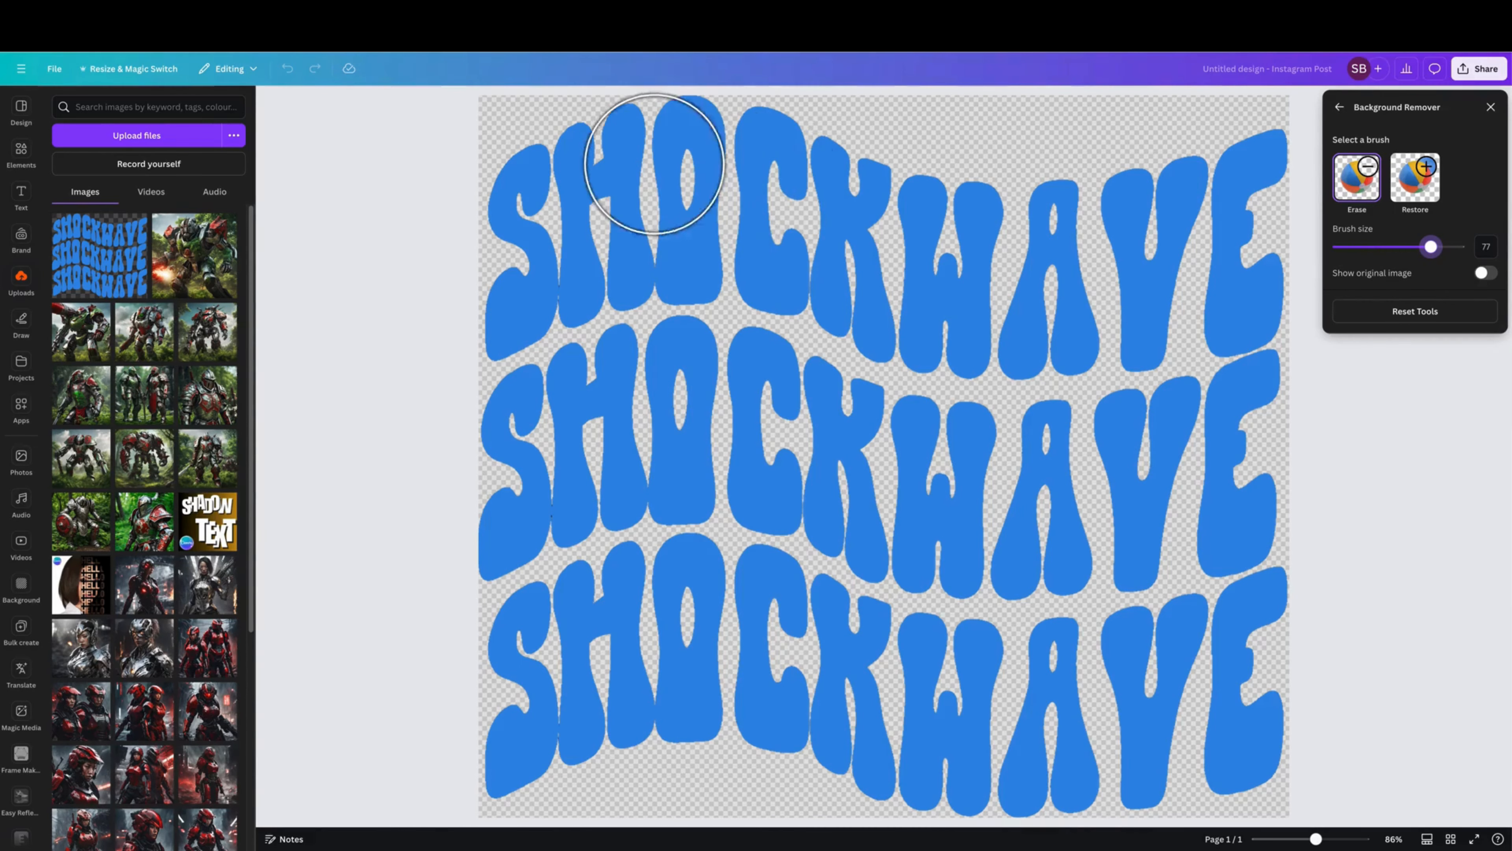
{"action": "mouse_move", "coordinate": [523, 152]}
{"action": "left_mouse_down"}
{"action": "mouse_move", "coordinate": [501, 202]}
{"action": "mouse_move", "coordinate": [489, 296]}
{"action": "mouse_move", "coordinate": [635, 242]}
{"action": "left_mouse_up"}
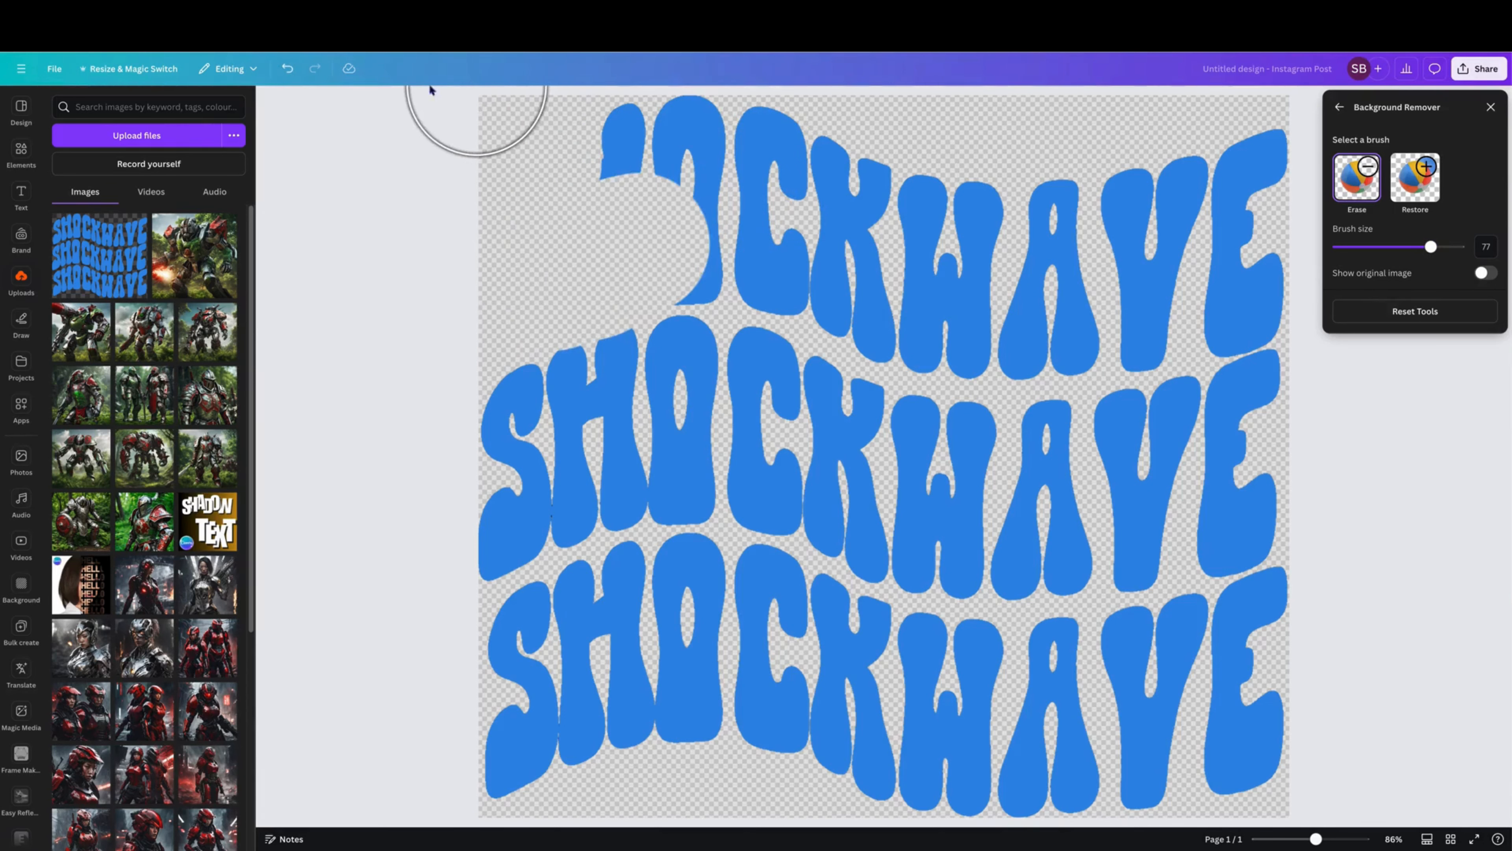
{"action": "left_click", "coordinate": [288, 70]}
{"action": "mouse_move", "coordinate": [536, 161]}
{"action": "left_mouse_down"}
{"action": "mouse_move", "coordinate": [478, 292]}
{"action": "mouse_move", "coordinate": [638, 243]}
{"action": "mouse_move", "coordinate": [769, 235]}
{"action": "mouse_move", "coordinate": [725, 168]}
{"action": "mouse_move", "coordinate": [639, 161]}
{"action": "mouse_move", "coordinate": [626, 133]}
{"action": "mouse_move", "coordinate": [1197, 148]}
{"action": "mouse_move", "coordinate": [1249, 186]}
{"action": "mouse_move", "coordinate": [1243, 272]}
{"action": "mouse_move", "coordinate": [1216, 289]}
{"action": "mouse_move", "coordinate": [1132, 247]}
{"action": "mouse_move", "coordinate": [778, 234]}
{"action": "mouse_move", "coordinate": [925, 301]}
{"action": "mouse_move", "coordinate": [1006, 318]}
{"action": "mouse_move", "coordinate": [1130, 297]}
{"action": "left_mouse_up"}
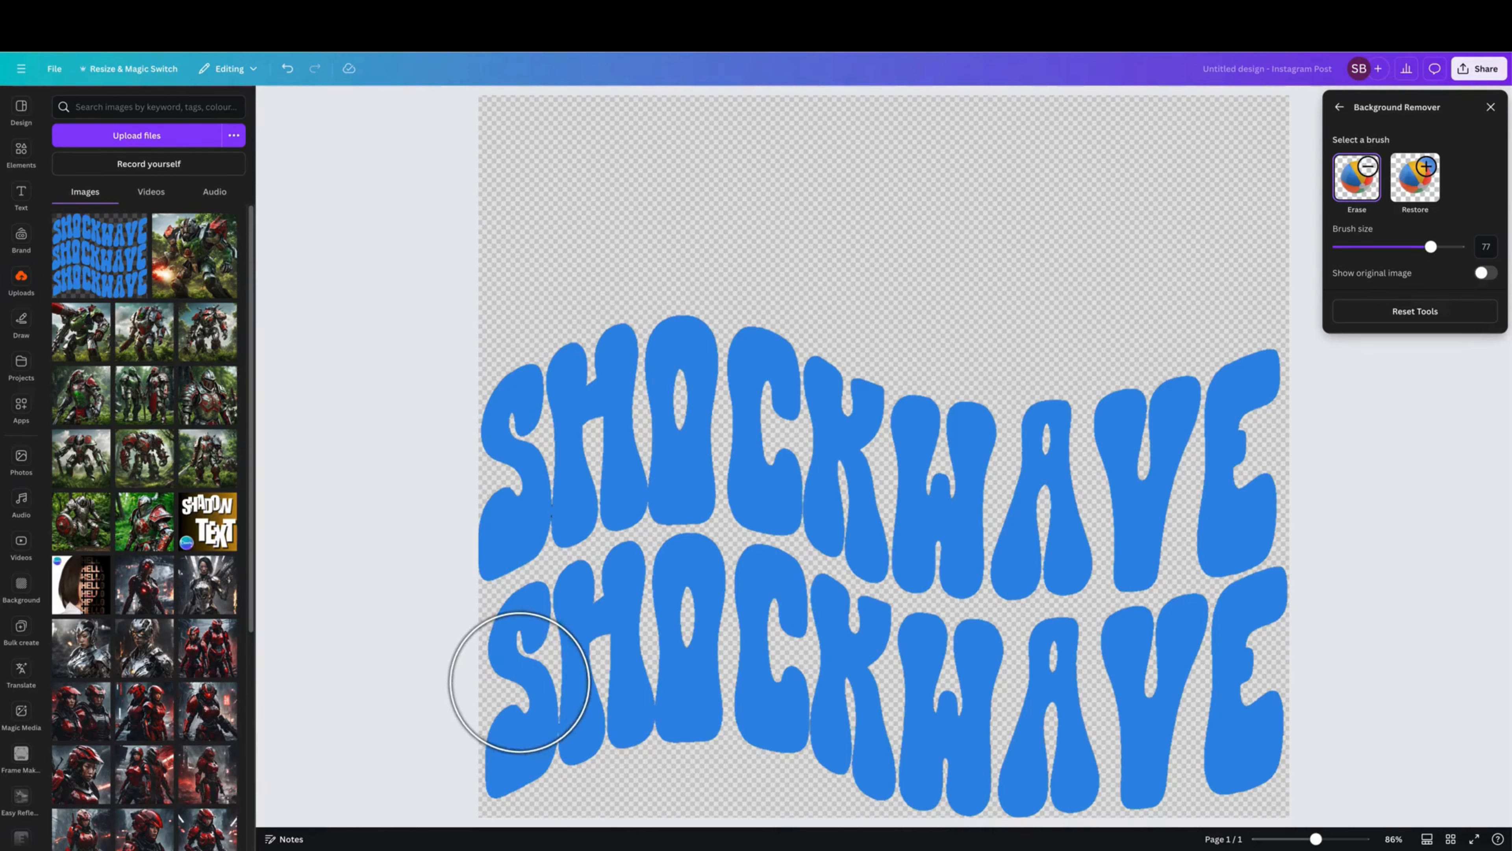
Erase the bottom SHOCKWAVE row from the copy, keeping the middle row, and close the background remover.
{"action": "mouse_move", "coordinate": [519, 682]}
{"action": "left_mouse_down"}
{"action": "mouse_move", "coordinate": [609, 616]}
{"action": "mouse_move", "coordinate": [688, 598]}
{"action": "mouse_move", "coordinate": [885, 661]}
{"action": "mouse_move", "coordinate": [983, 672]}
{"action": "mouse_move", "coordinate": [1189, 653]}
{"action": "mouse_move", "coordinate": [1304, 623]}
{"action": "mouse_move", "coordinate": [1288, 702]}
{"action": "left_mouse_up"}
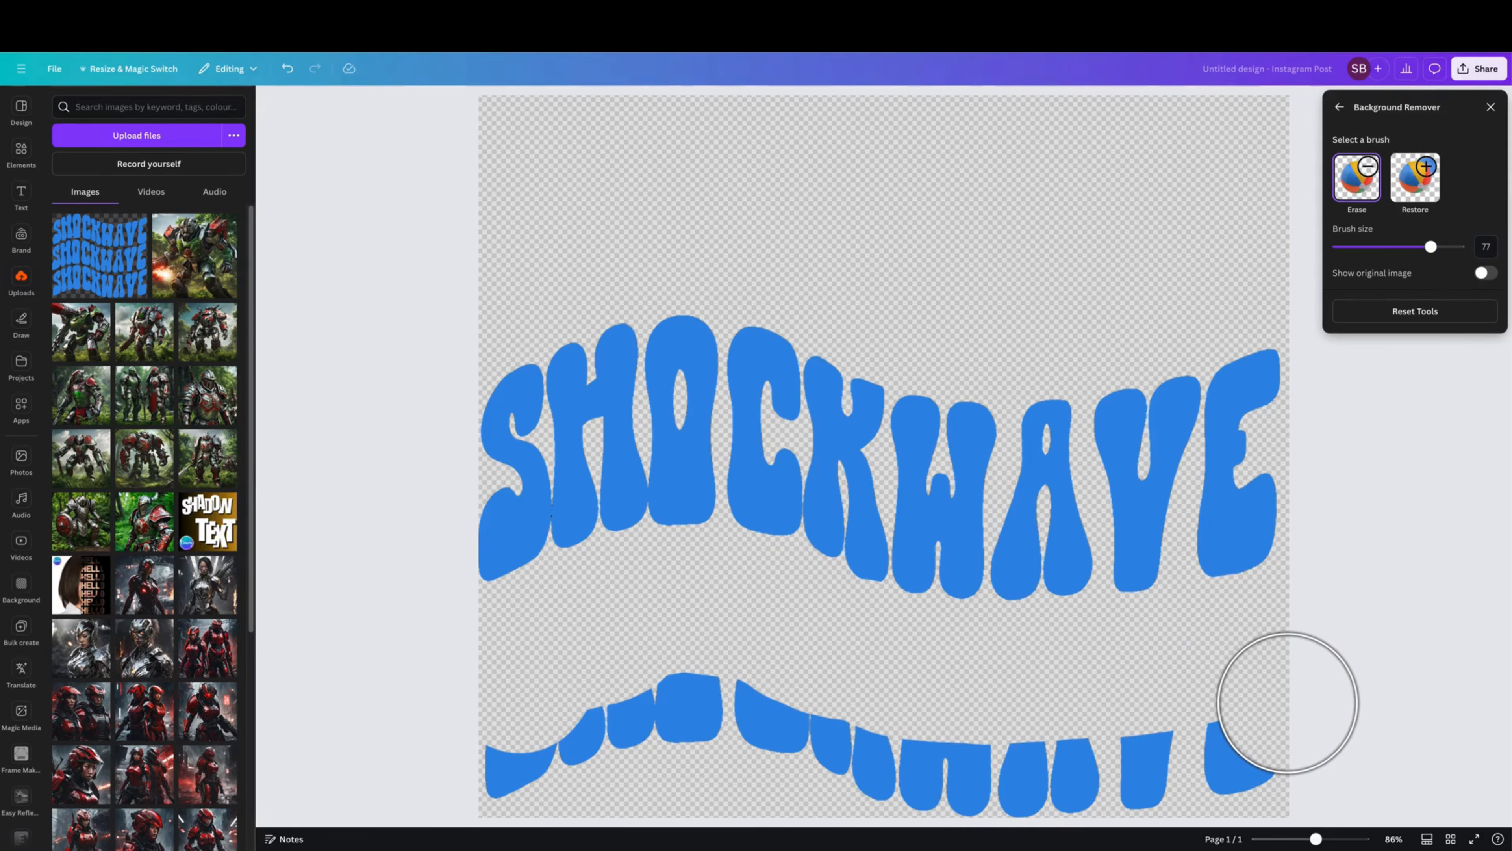
{"action": "left_click", "coordinate": [294, 70]}
{"action": "mouse_move", "coordinate": [476, 712]}
{"action": "left_mouse_down"}
{"action": "mouse_move", "coordinate": [539, 760]}
{"action": "mouse_move", "coordinate": [589, 731]}
{"action": "mouse_move", "coordinate": [506, 659]}
{"action": "mouse_move", "coordinate": [688, 599]}
{"action": "mouse_move", "coordinate": [851, 660]}
{"action": "mouse_move", "coordinate": [952, 677]}
{"action": "mouse_move", "coordinate": [1132, 677]}
{"action": "mouse_move", "coordinate": [1200, 654]}
{"action": "mouse_move", "coordinate": [1167, 692]}
{"action": "mouse_move", "coordinate": [1285, 634]}
{"action": "mouse_move", "coordinate": [1306, 737]}
{"action": "mouse_move", "coordinate": [1019, 784]}
{"action": "mouse_move", "coordinate": [856, 781]}
{"action": "mouse_move", "coordinate": [637, 708]}
{"action": "mouse_move", "coordinate": [666, 718]}
{"action": "left_mouse_up"}
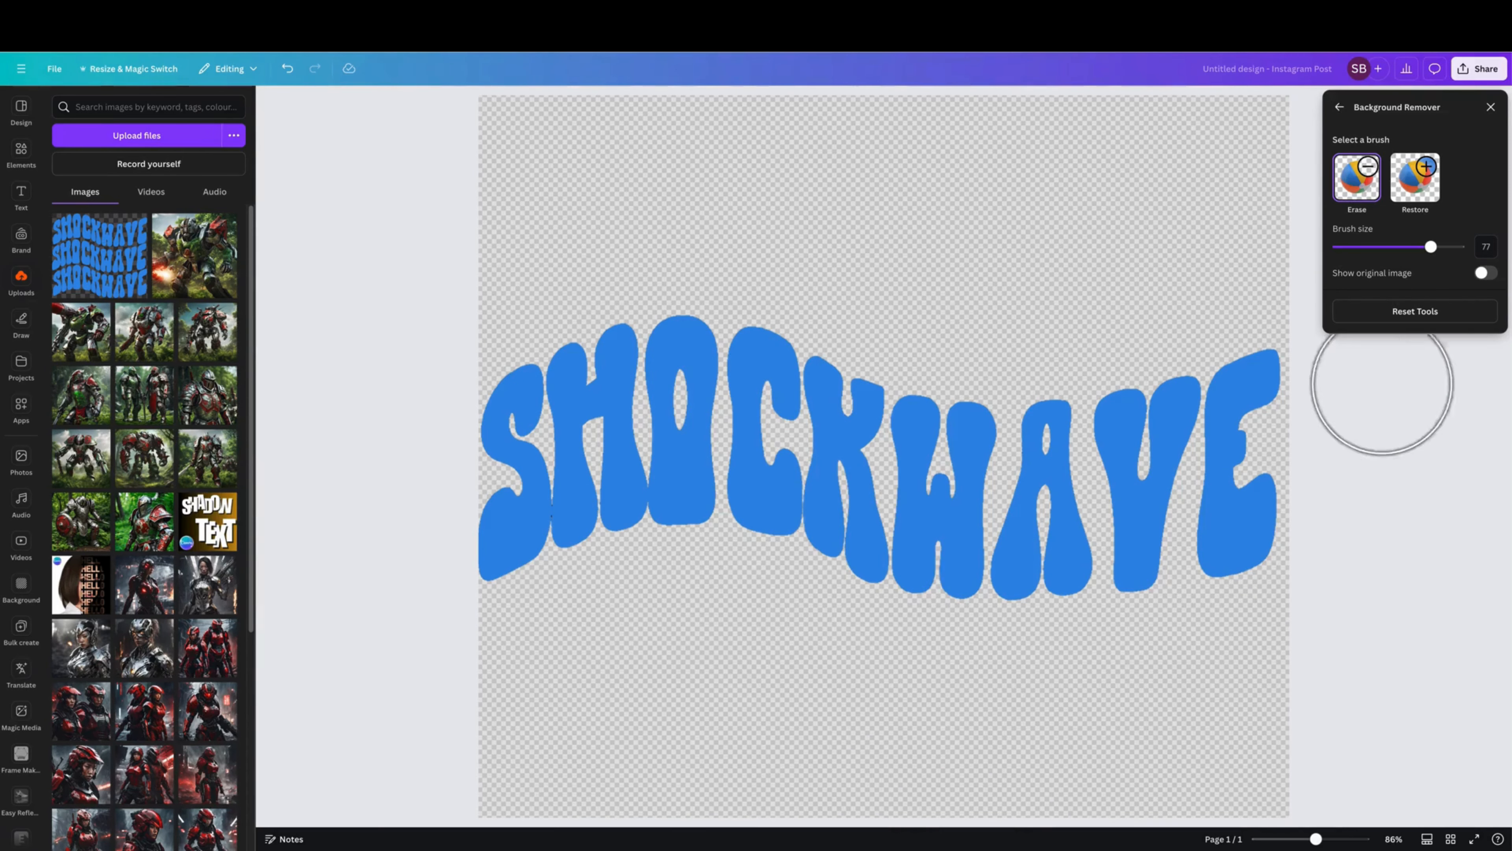
{"action": "left_click", "coordinate": [1492, 108]}
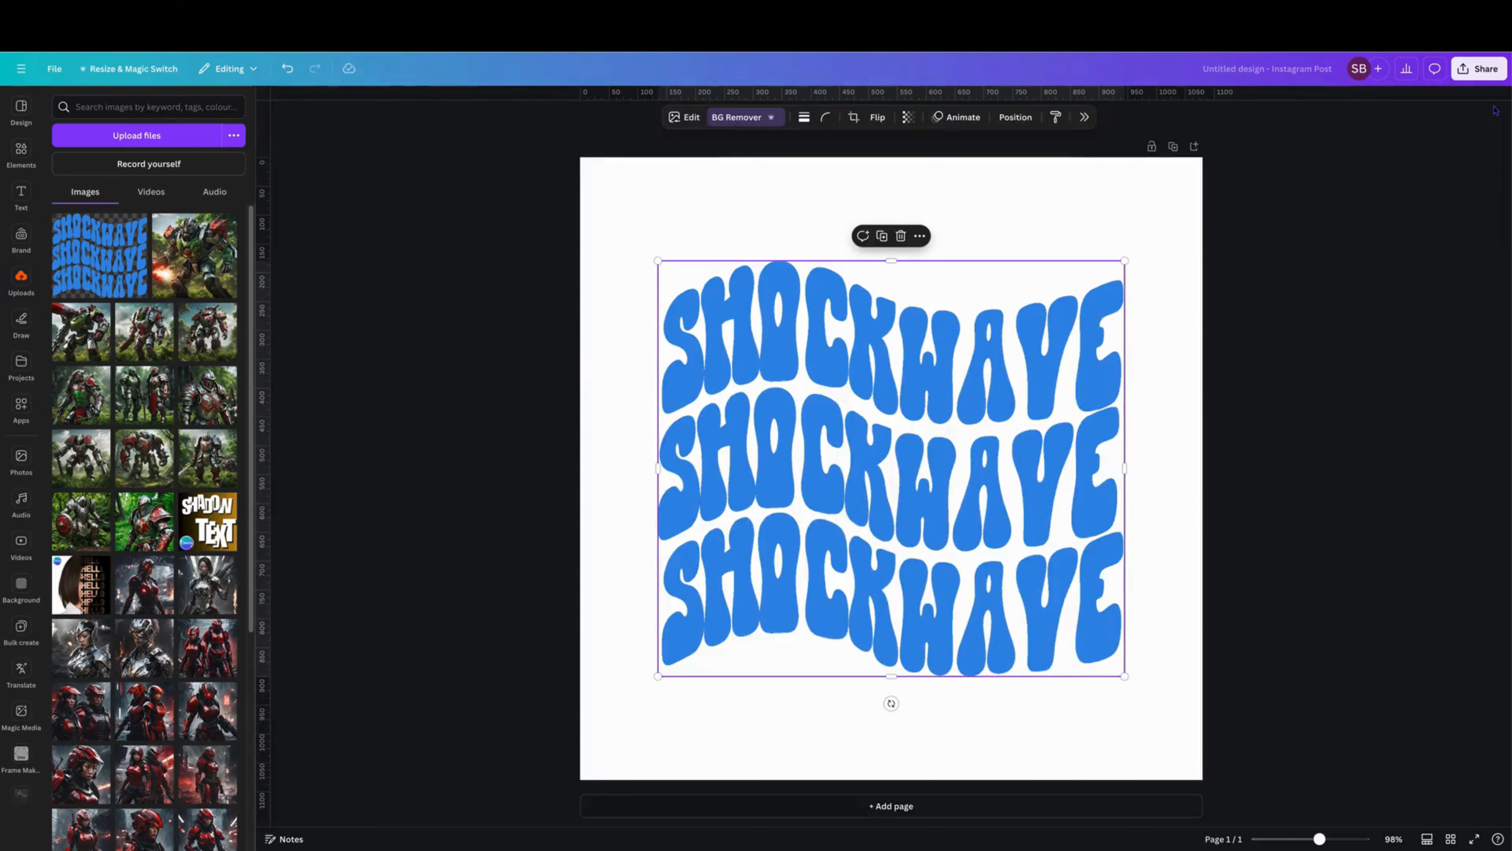
Show the page's layers to examine the stacking of the copy and the original image.
{"action": "right_click", "coordinate": [803, 386]}
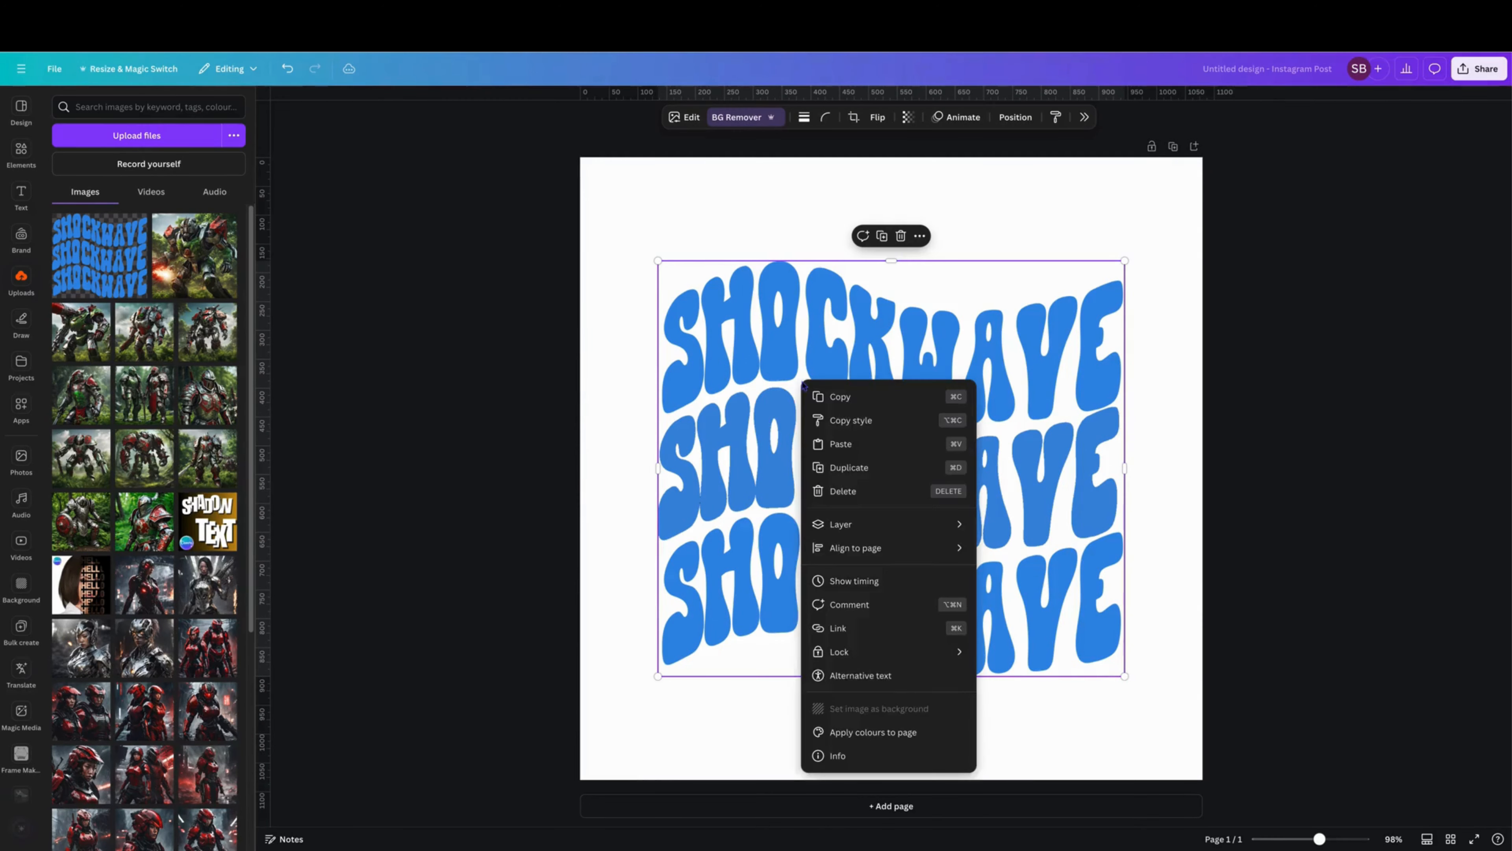
{"action": "mouse_move", "coordinate": [905, 524]}
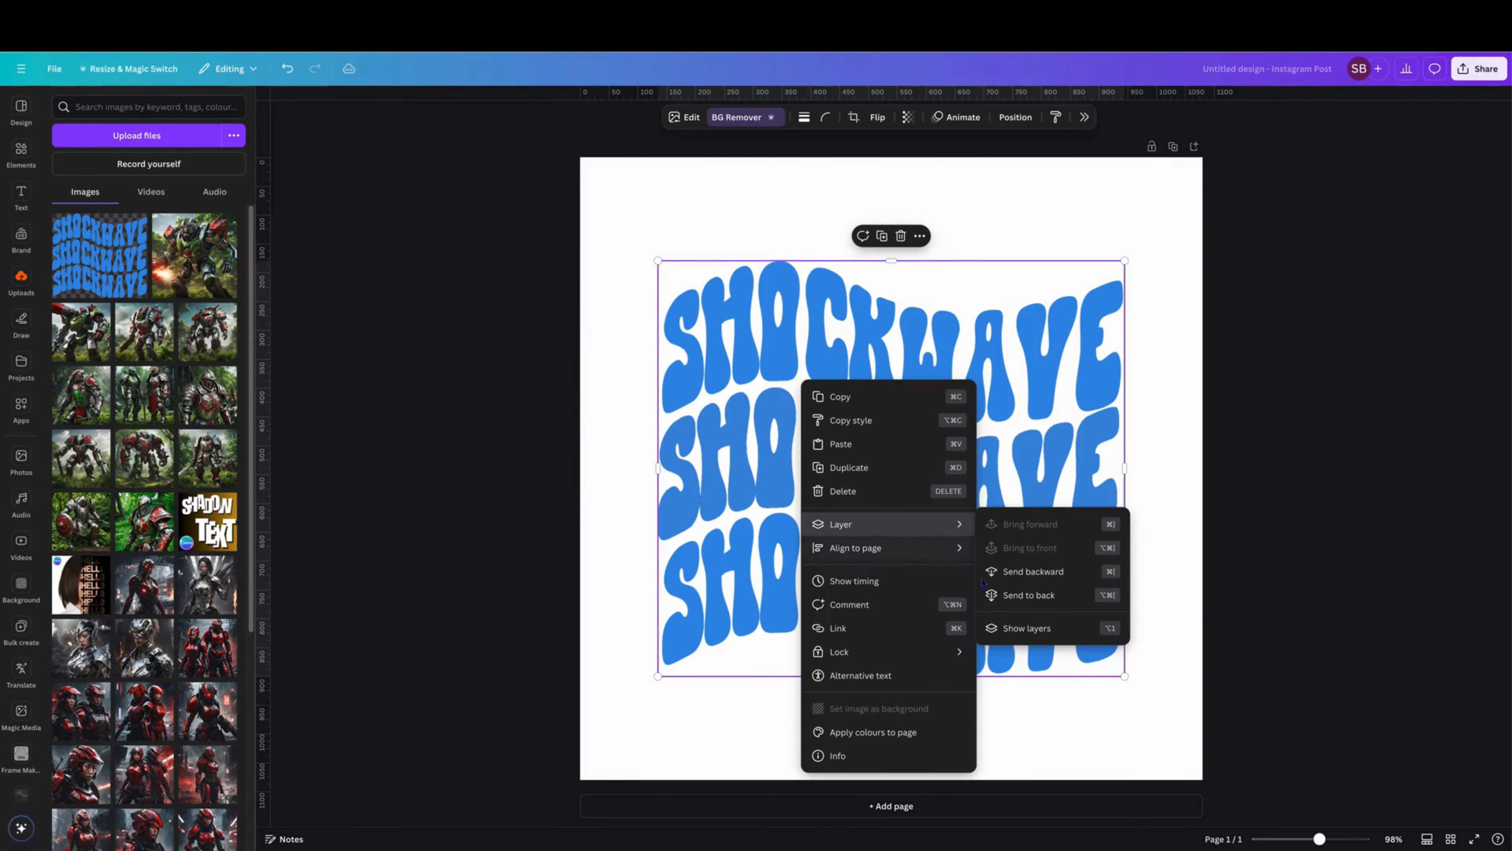
{"action": "left_click", "coordinate": [1036, 629]}
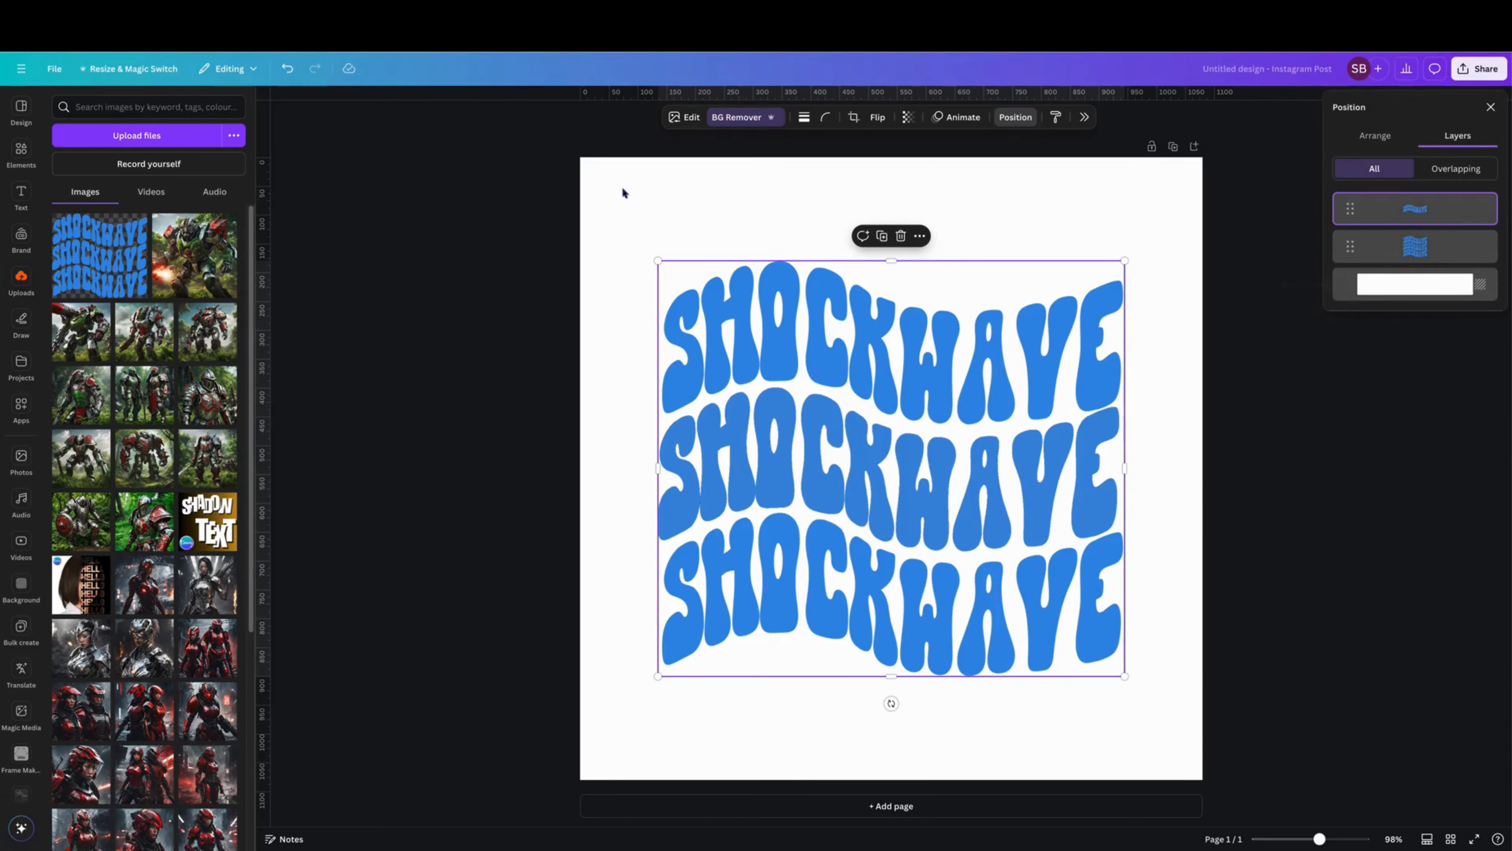
Apply a custom Duotone effect to the middle-row copy with the highlights colour #4269C2.
{"action": "left_click", "coordinate": [689, 118]}
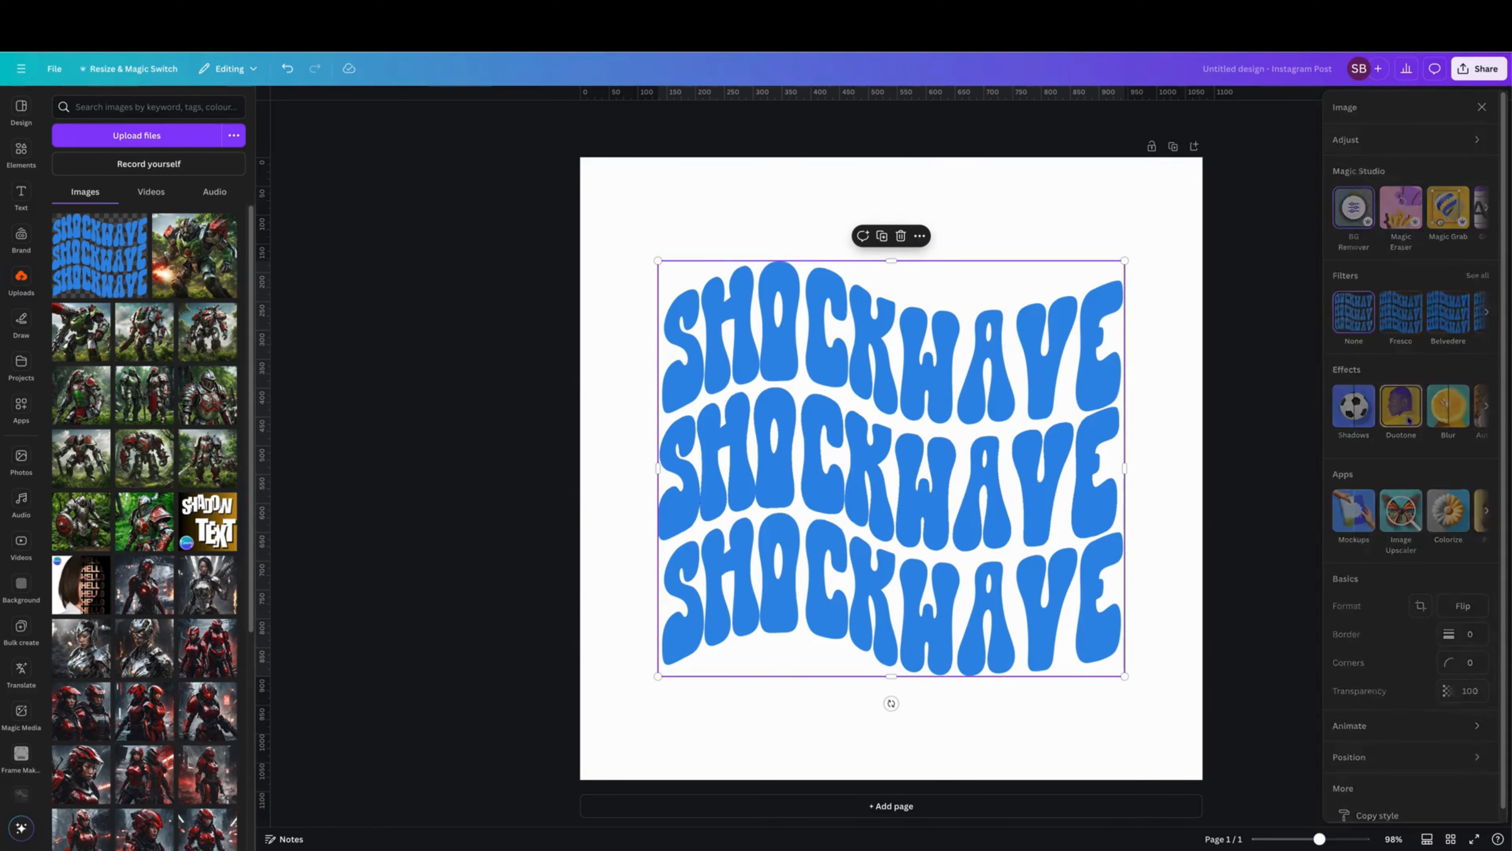
{"action": "left_click", "coordinate": [1409, 420]}
{"action": "left_click", "coordinate": [1361, 228]}
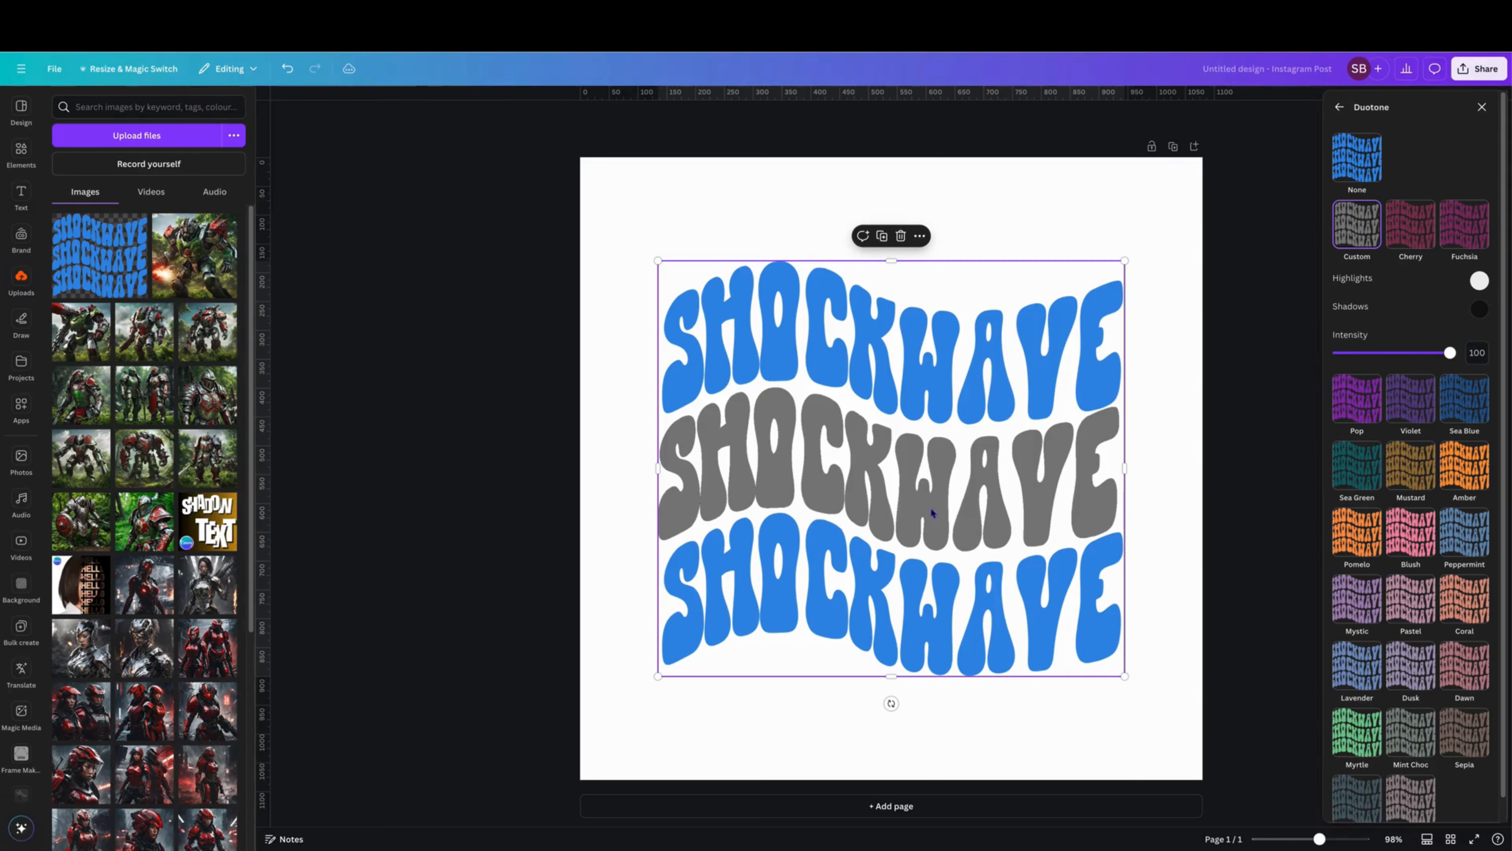
{"action": "left_click", "coordinate": [1485, 286]}
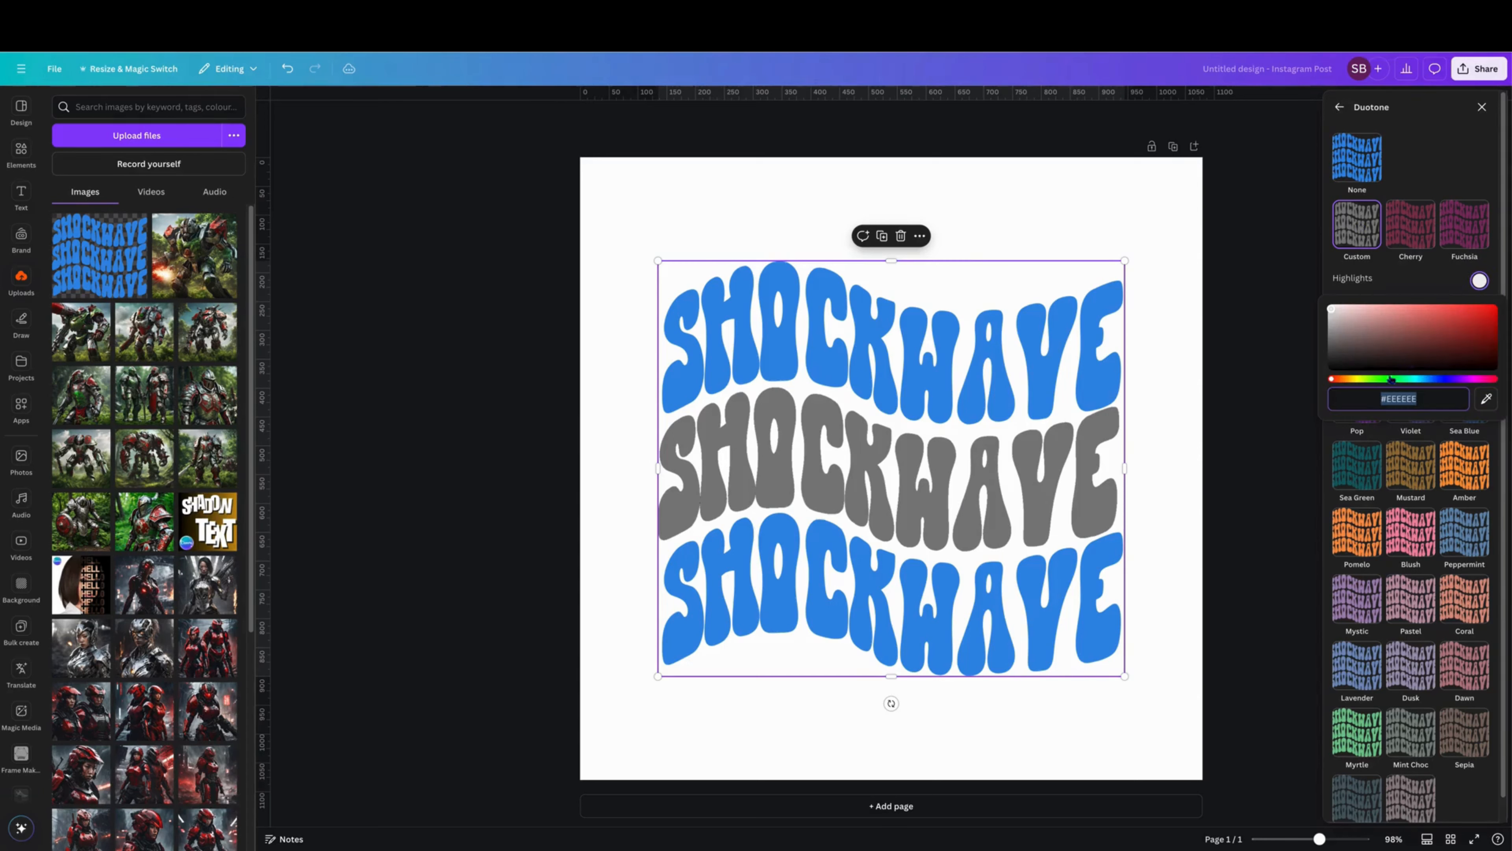
{"action": "left_click", "coordinate": [1432, 380]}
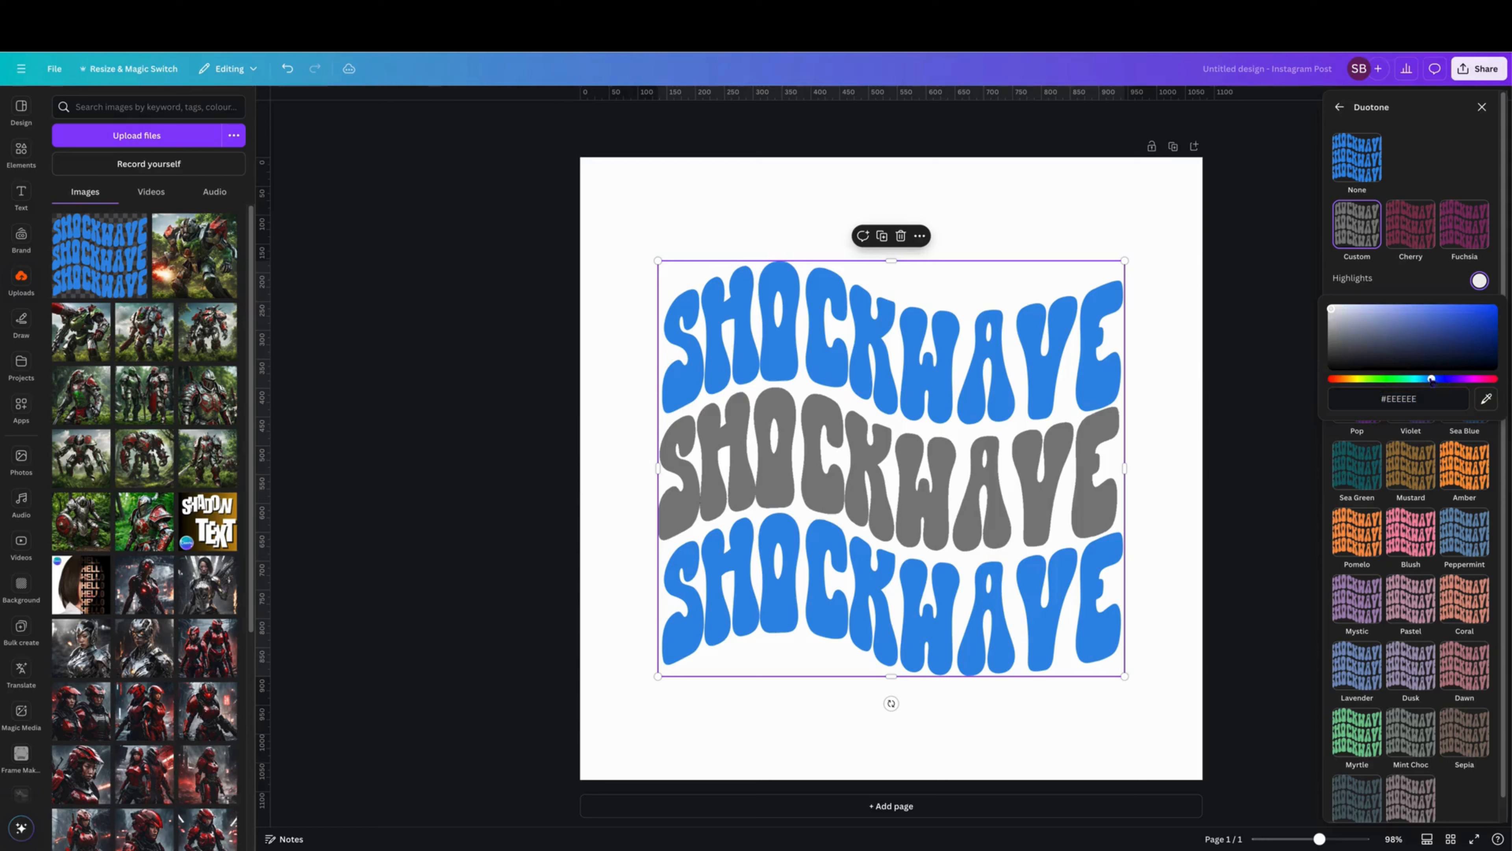
{"action": "left_click", "coordinate": [1442, 323]}
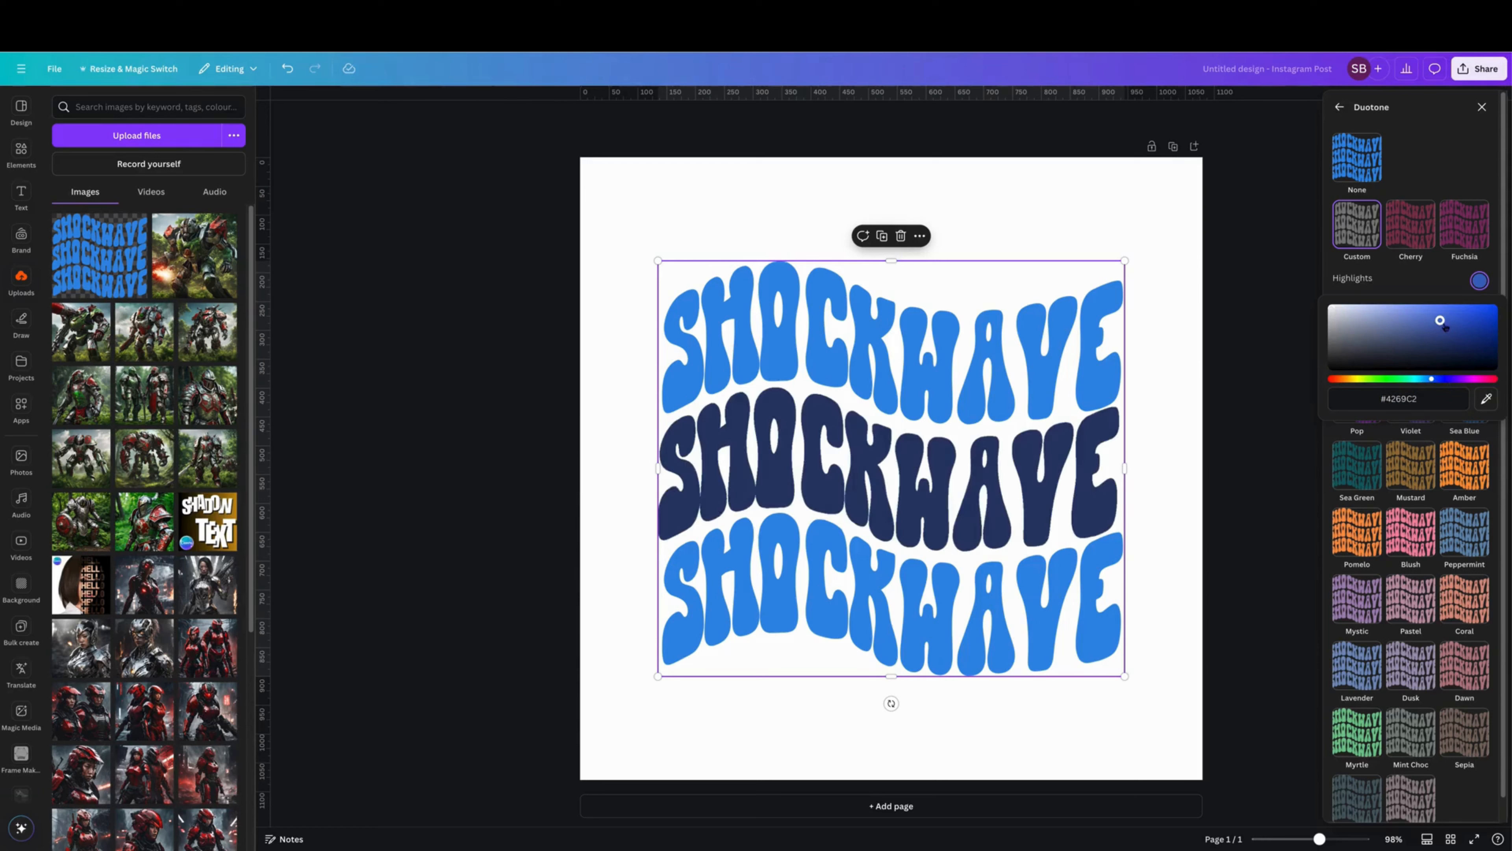
{"action": "left_click", "coordinate": [1443, 290]}
Set the middle row's Duotone shadows to #436AC3 by sampling the highlights swatch, and leave the effect settings.
{"action": "left_click", "coordinate": [1480, 313]}
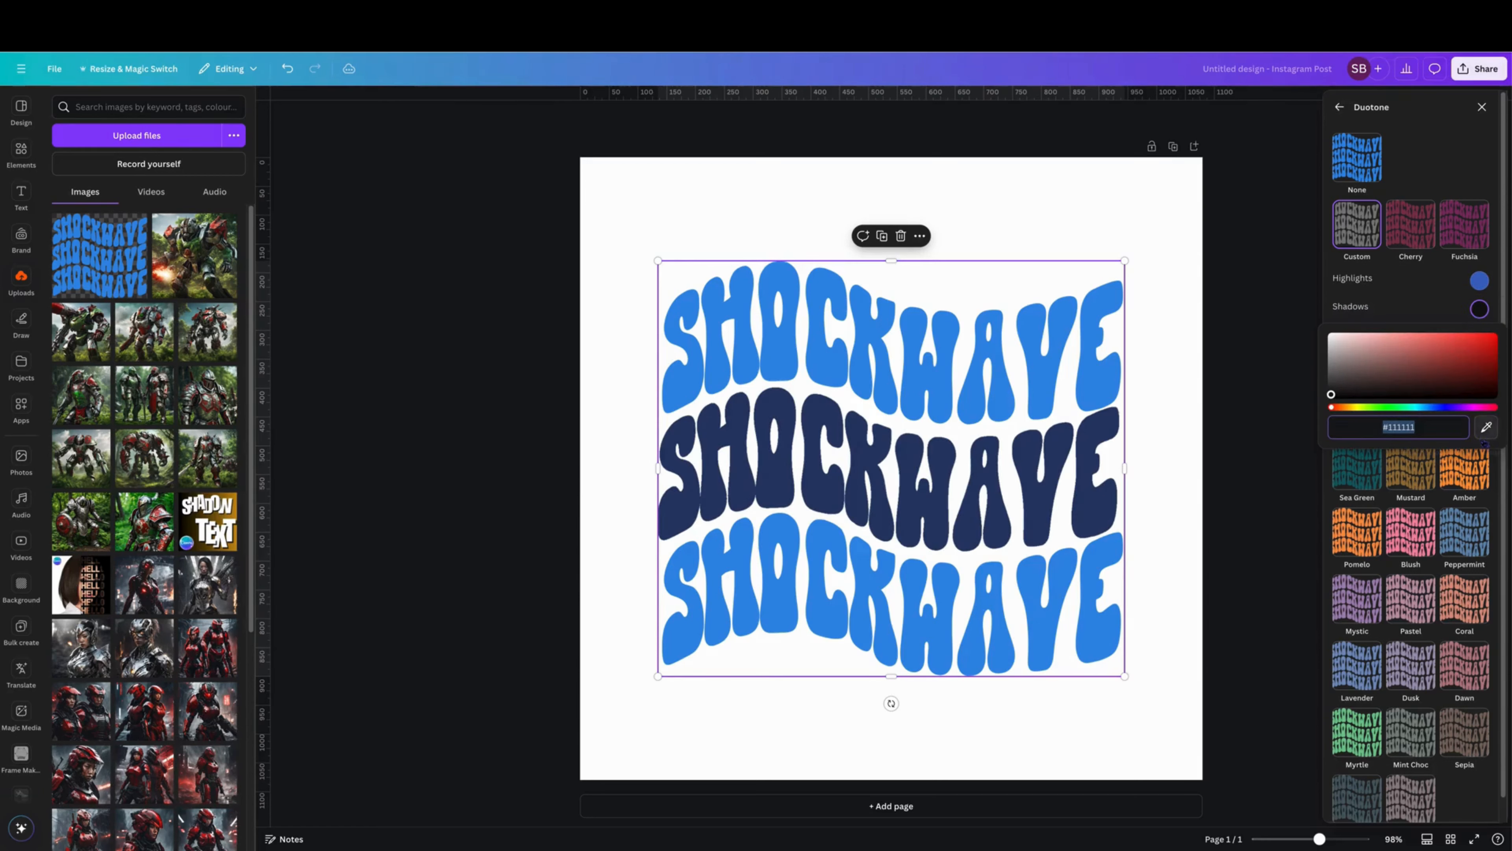
{"action": "left_click", "coordinate": [1487, 426]}
{"action": "left_click", "coordinate": [1479, 279]}
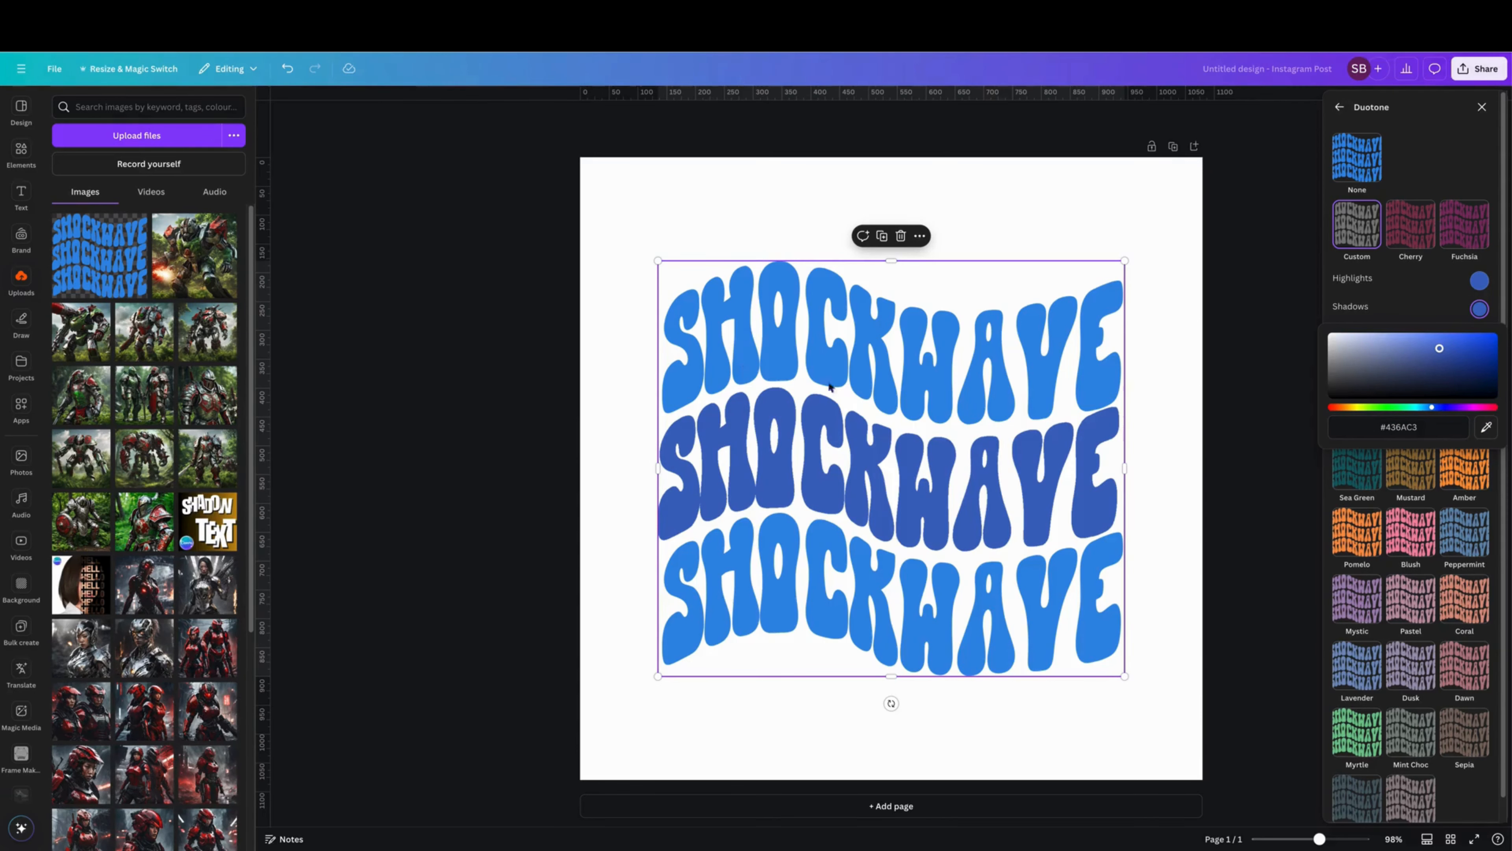
{"action": "key", "text": "Escape"}
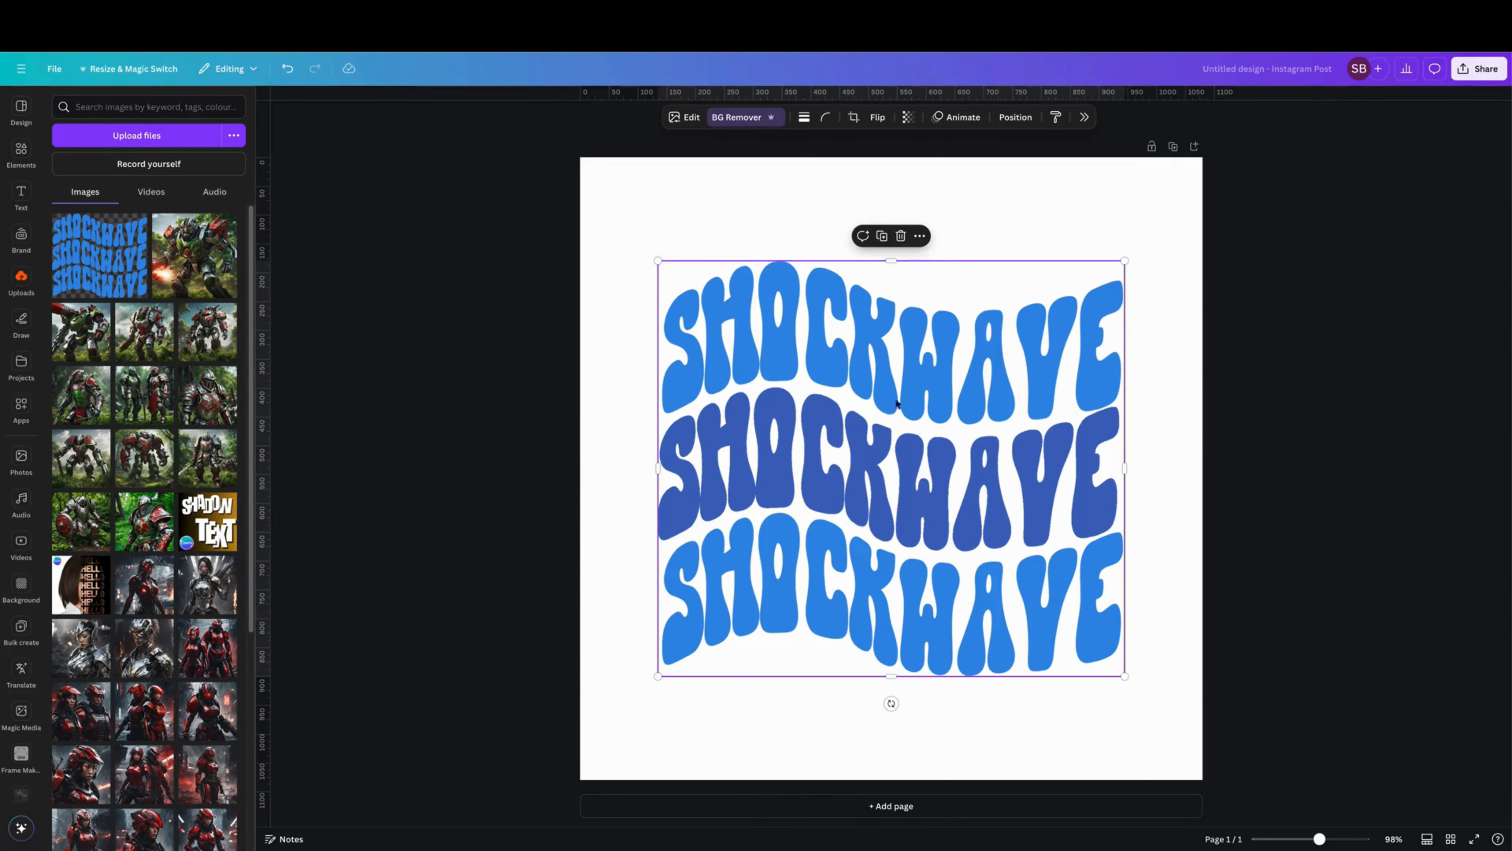
Duplicate the original three-row SHOCKWAVE image from the layers list and align the copy exactly over the artwork.
{"action": "right_click", "coordinate": [874, 350]}
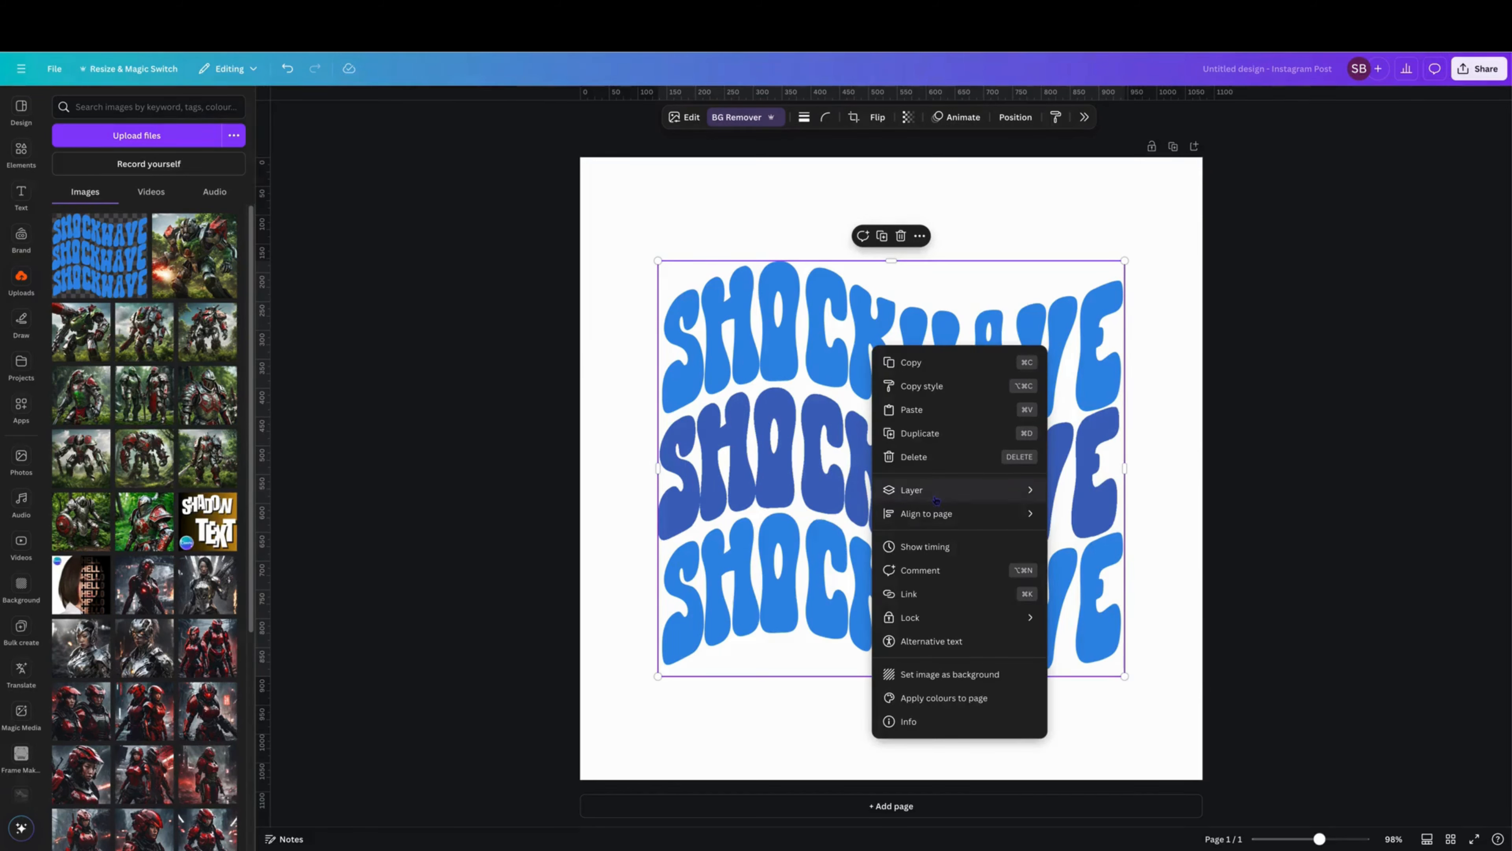
{"action": "mouse_move", "coordinate": [936, 499]}
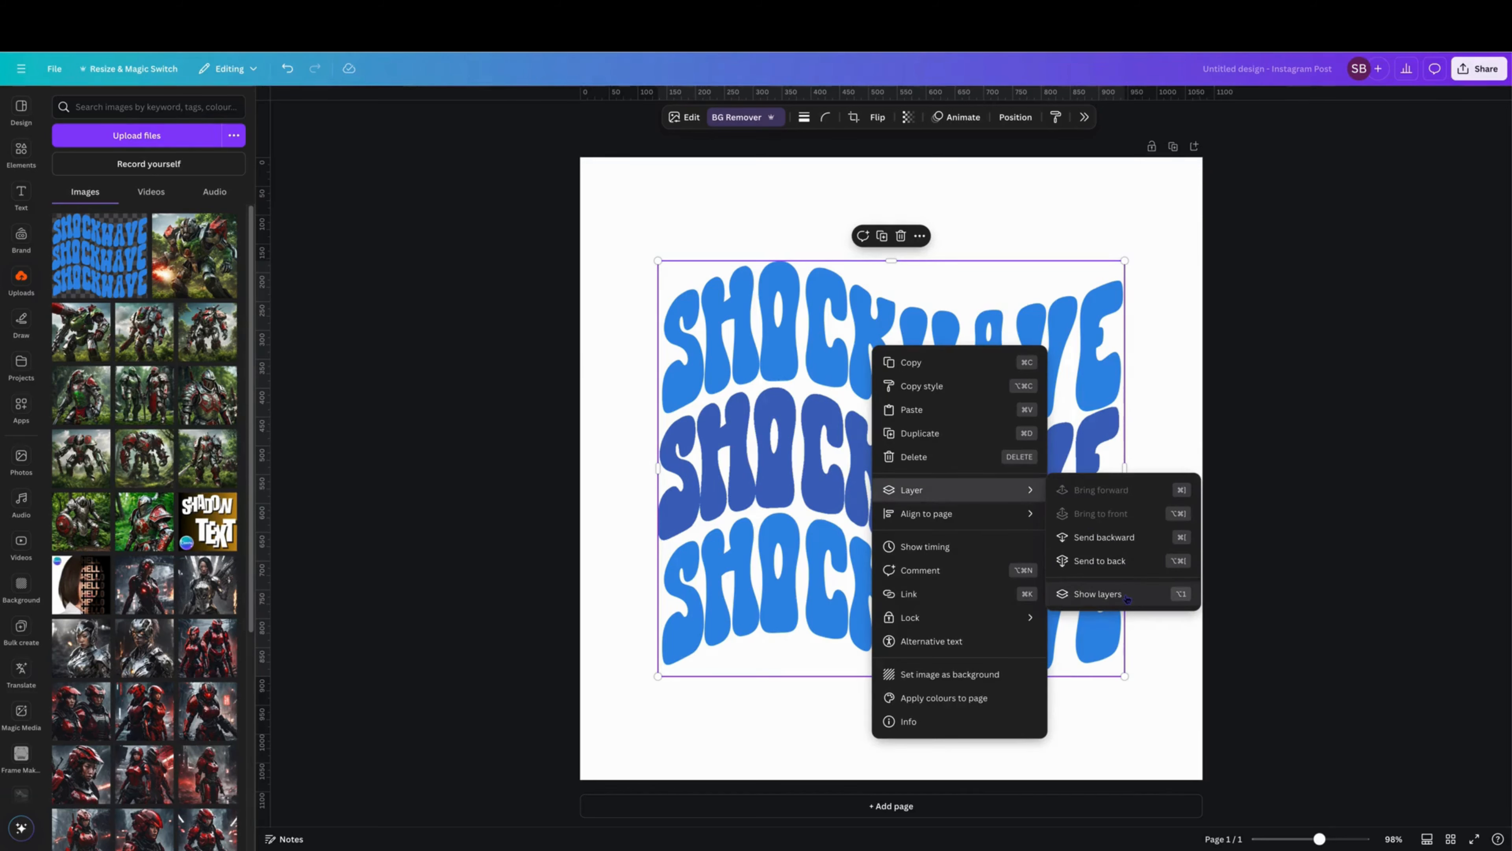
{"action": "left_click", "coordinate": [1097, 594]}
{"action": "right_click", "coordinate": [1468, 247]}
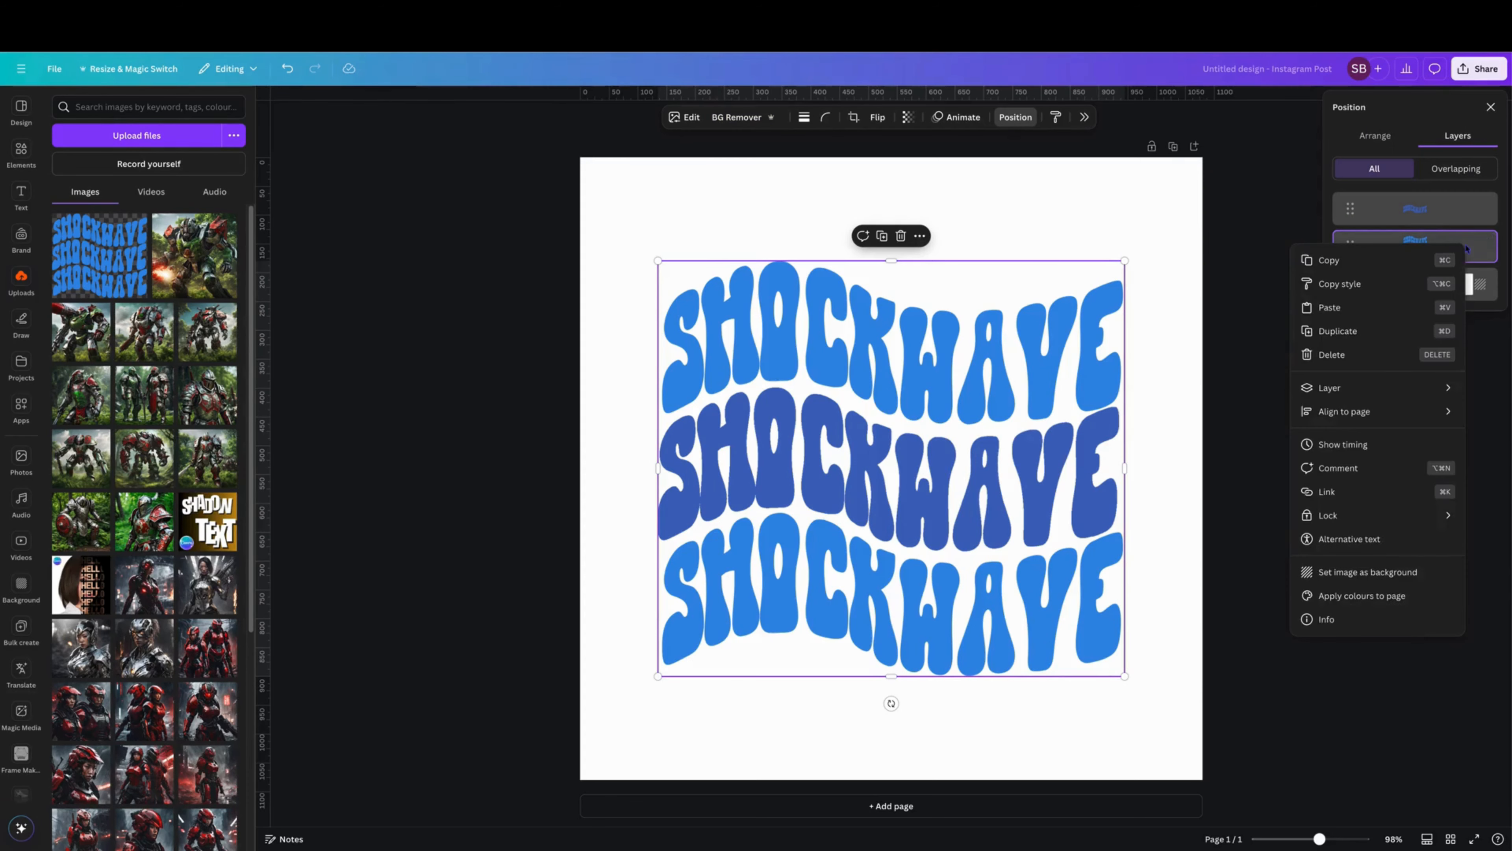
{"action": "left_click", "coordinate": [1338, 331]}
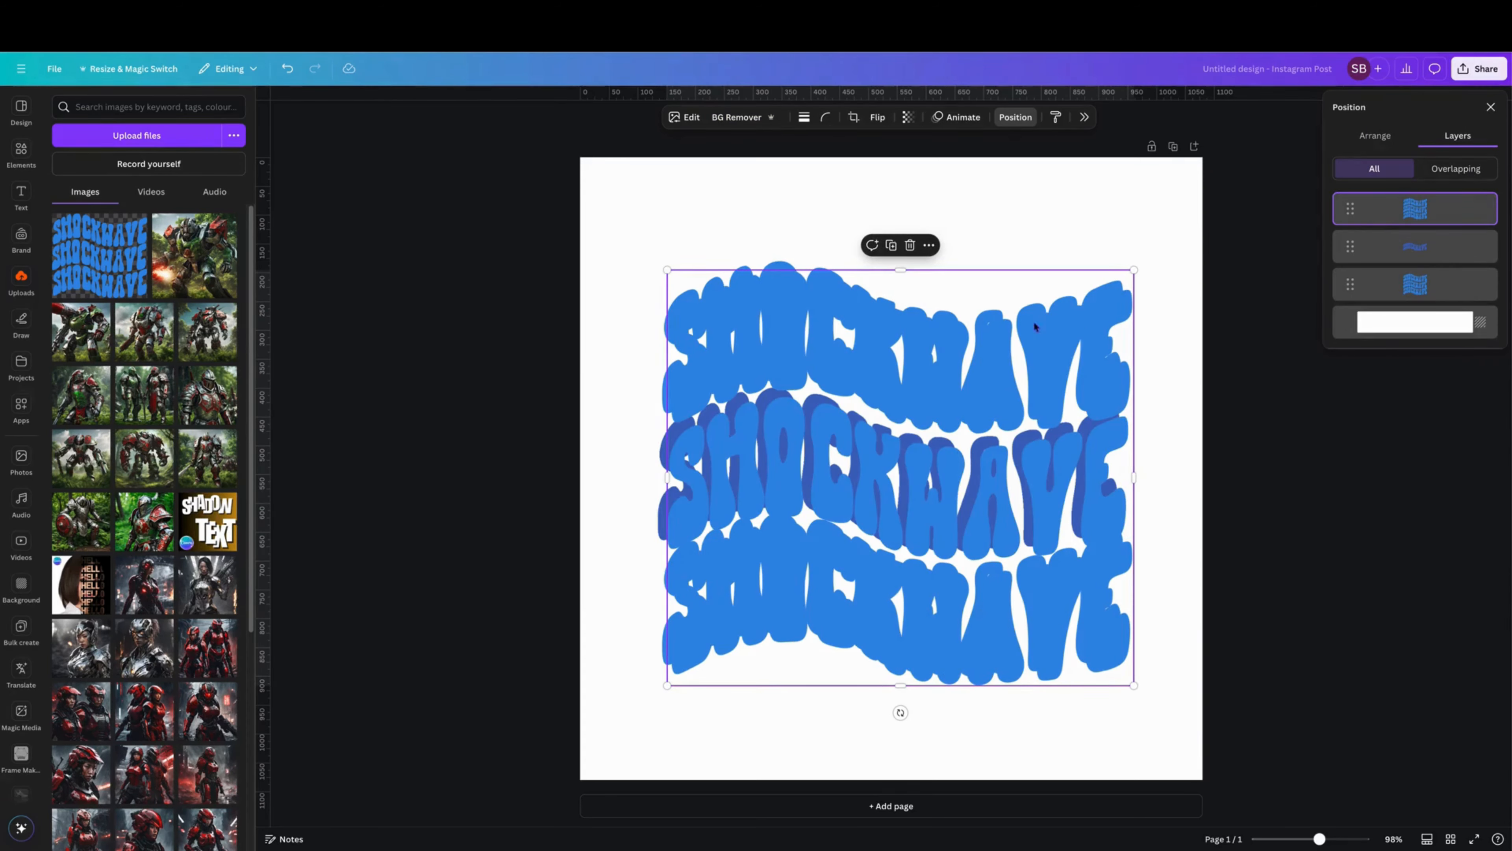
{"action": "left_click_drag", "start_coordinate": [943, 389], "coordinate": [936, 377]}
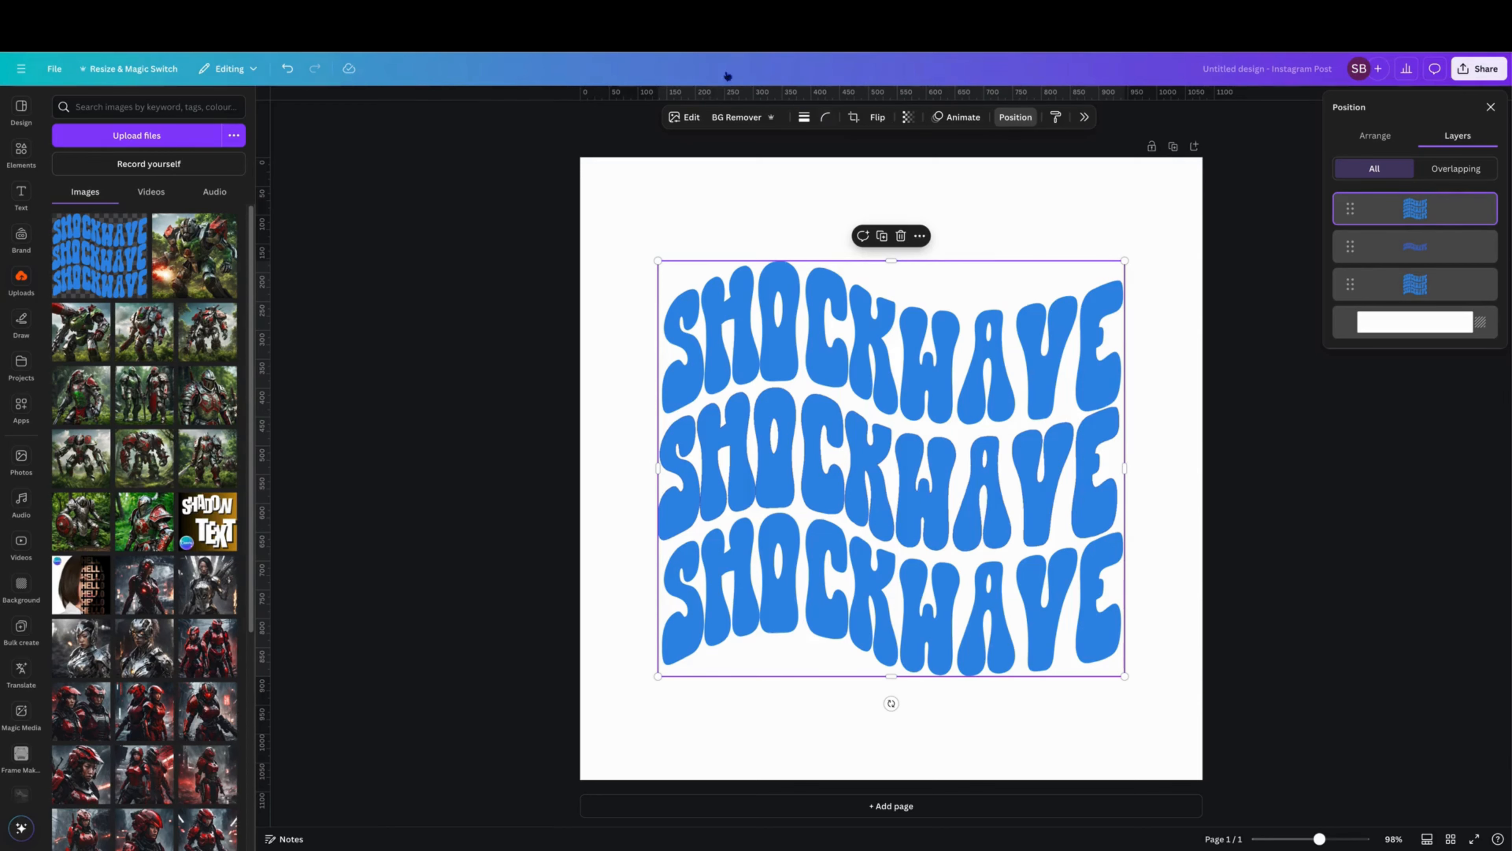
Remove the new copy's background and erase its middle and bottom rows, keeping only the top SHOCKWAVE row.
{"action": "left_click", "coordinate": [691, 117]}
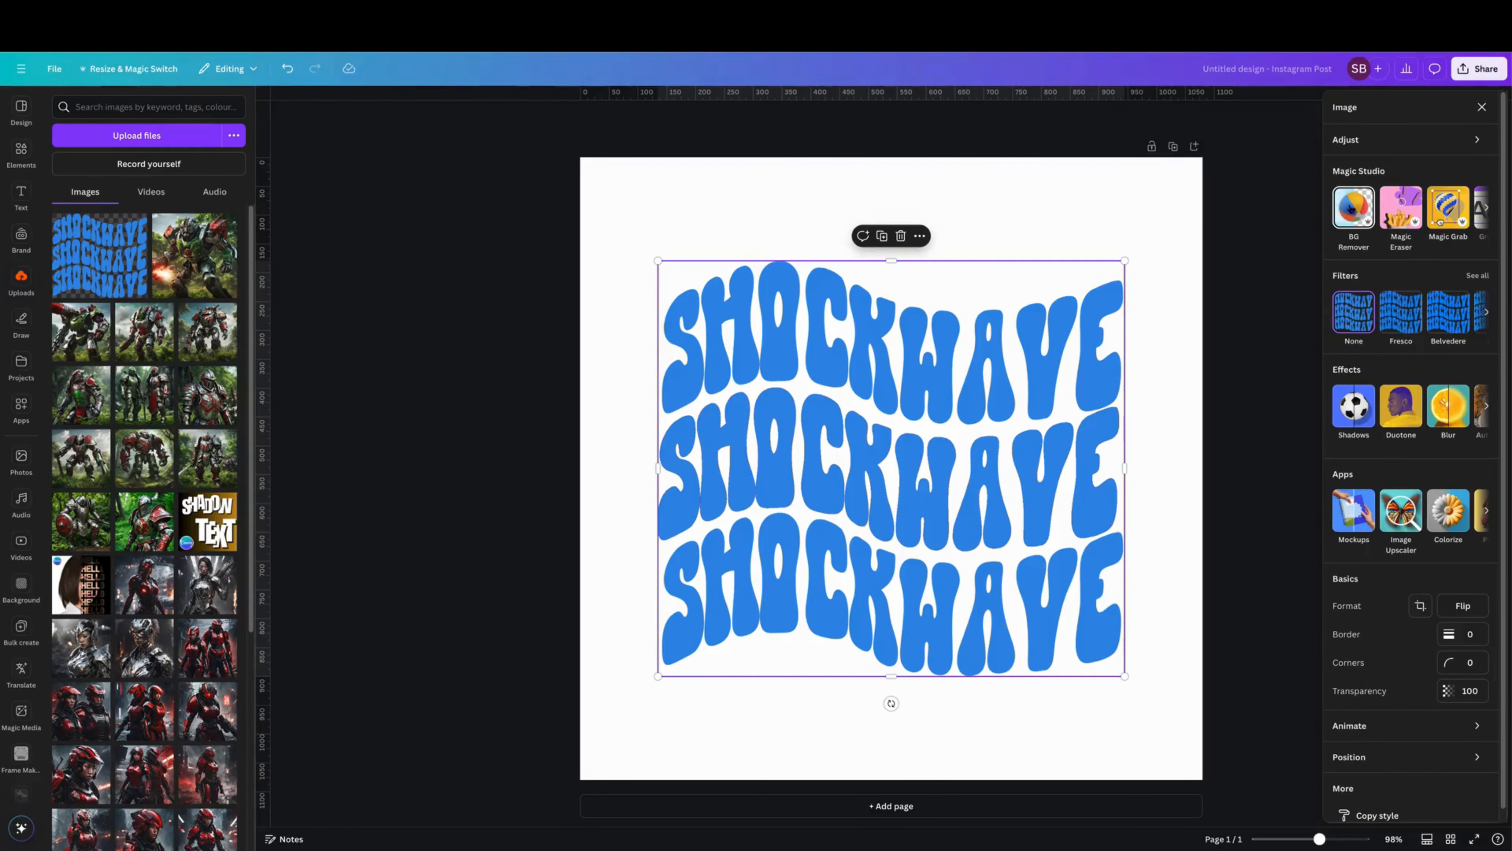
{"action": "left_click", "coordinate": [1351, 210]}
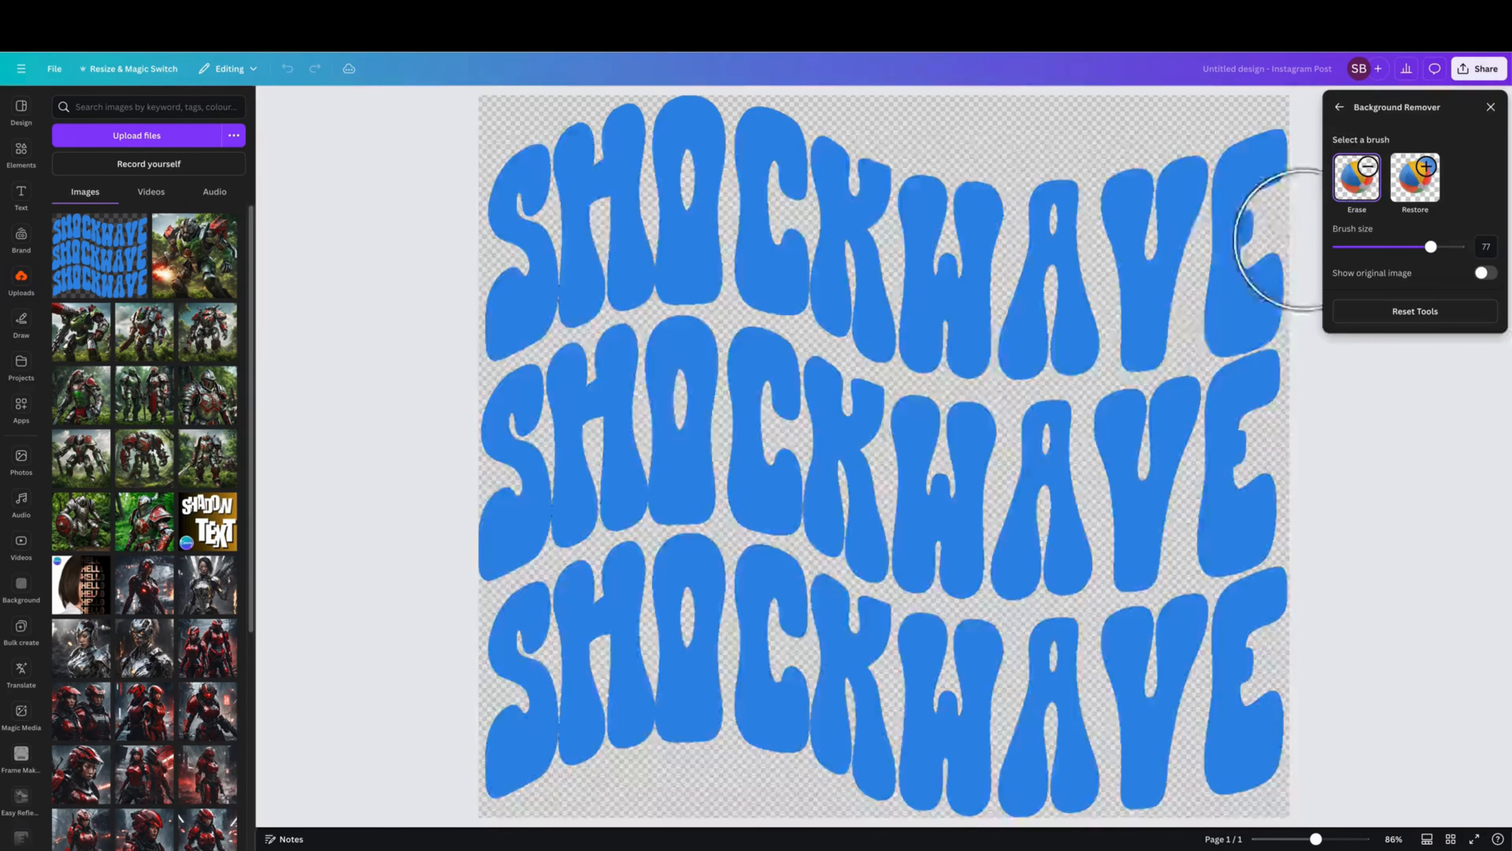
{"action": "mouse_move", "coordinate": [458, 457]}
{"action": "left_mouse_down"}
{"action": "mouse_move", "coordinate": [674, 381]}
{"action": "mouse_move", "coordinate": [988, 462]}
{"action": "mouse_move", "coordinate": [1280, 418]}
{"action": "mouse_move", "coordinate": [1267, 422]}
{"action": "mouse_move", "coordinate": [1277, 472]}
{"action": "mouse_move", "coordinate": [1283, 424]}
{"action": "mouse_move", "coordinate": [1239, 549]}
{"action": "mouse_move", "coordinate": [655, 576]}
{"action": "mouse_move", "coordinate": [485, 567]}
{"action": "mouse_move", "coordinate": [780, 498]}
{"action": "mouse_move", "coordinate": [863, 520]}
{"action": "mouse_move", "coordinate": [727, 615]}
{"action": "mouse_move", "coordinate": [380, 686]}
{"action": "mouse_move", "coordinate": [389, 742]}
{"action": "mouse_move", "coordinate": [370, 739]}
{"action": "mouse_move", "coordinate": [649, 720]}
{"action": "mouse_move", "coordinate": [817, 756]}
{"action": "mouse_move", "coordinate": [1262, 772]}
{"action": "mouse_move", "coordinate": [1212, 652]}
{"action": "left_mouse_up"}
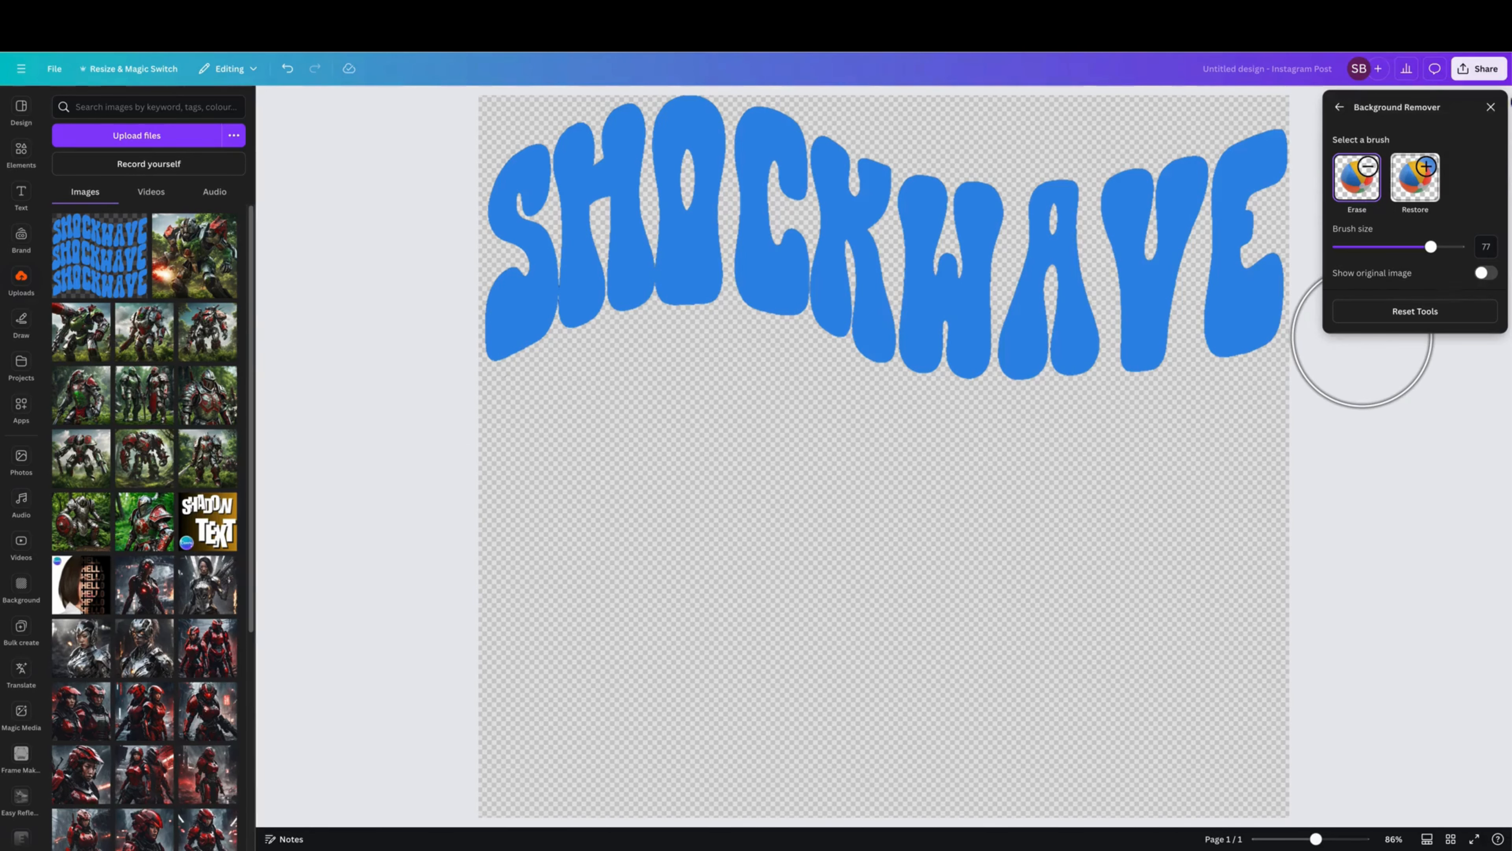
{"action": "left_click", "coordinate": [1490, 107]}
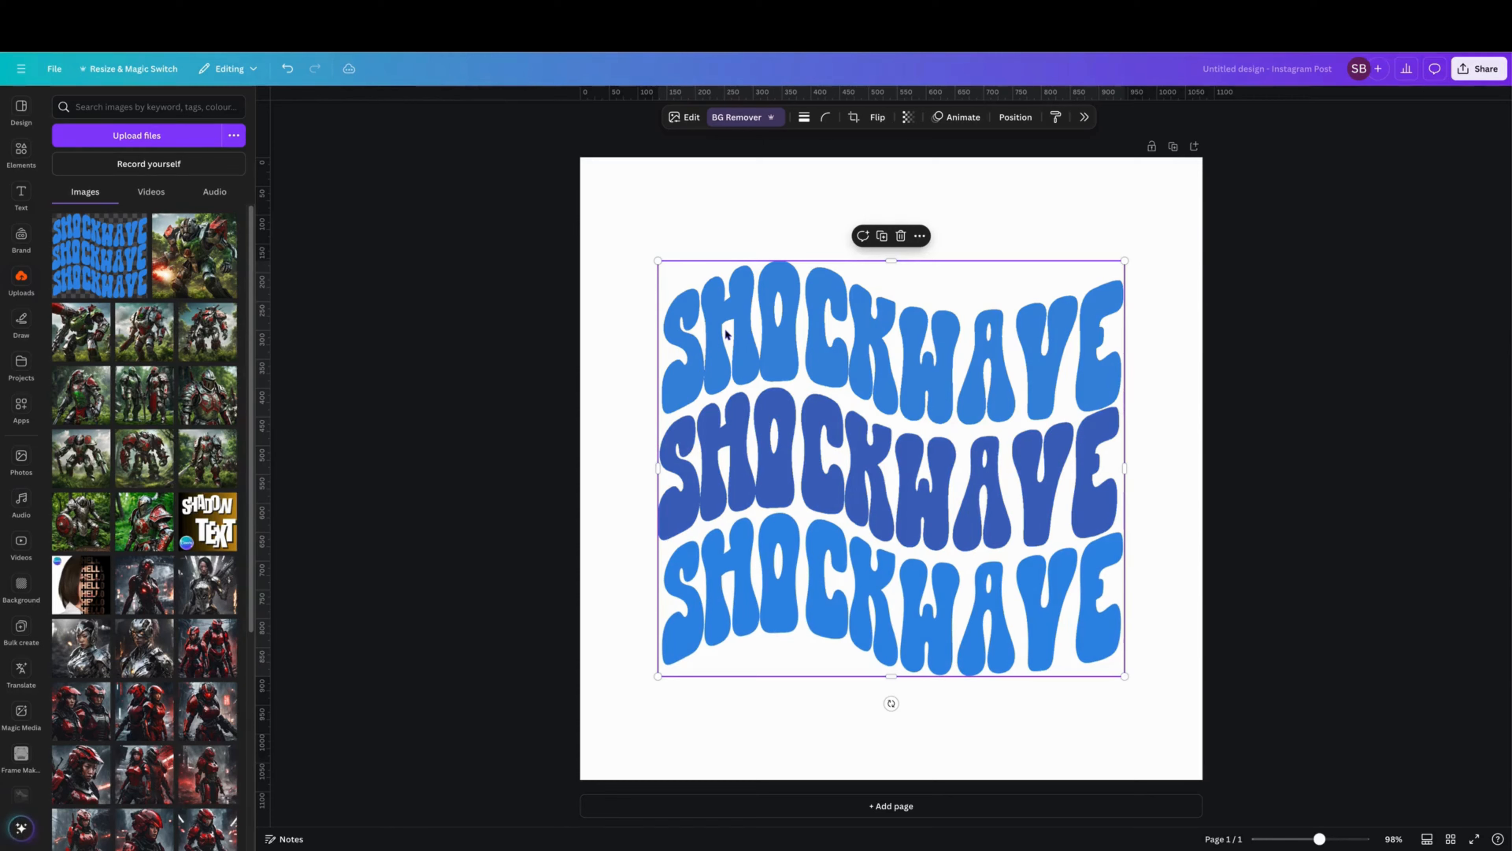
Apply a custom Duotone effect to the top-row copy with the highlights colour #3797D4.
{"action": "left_click", "coordinate": [688, 117]}
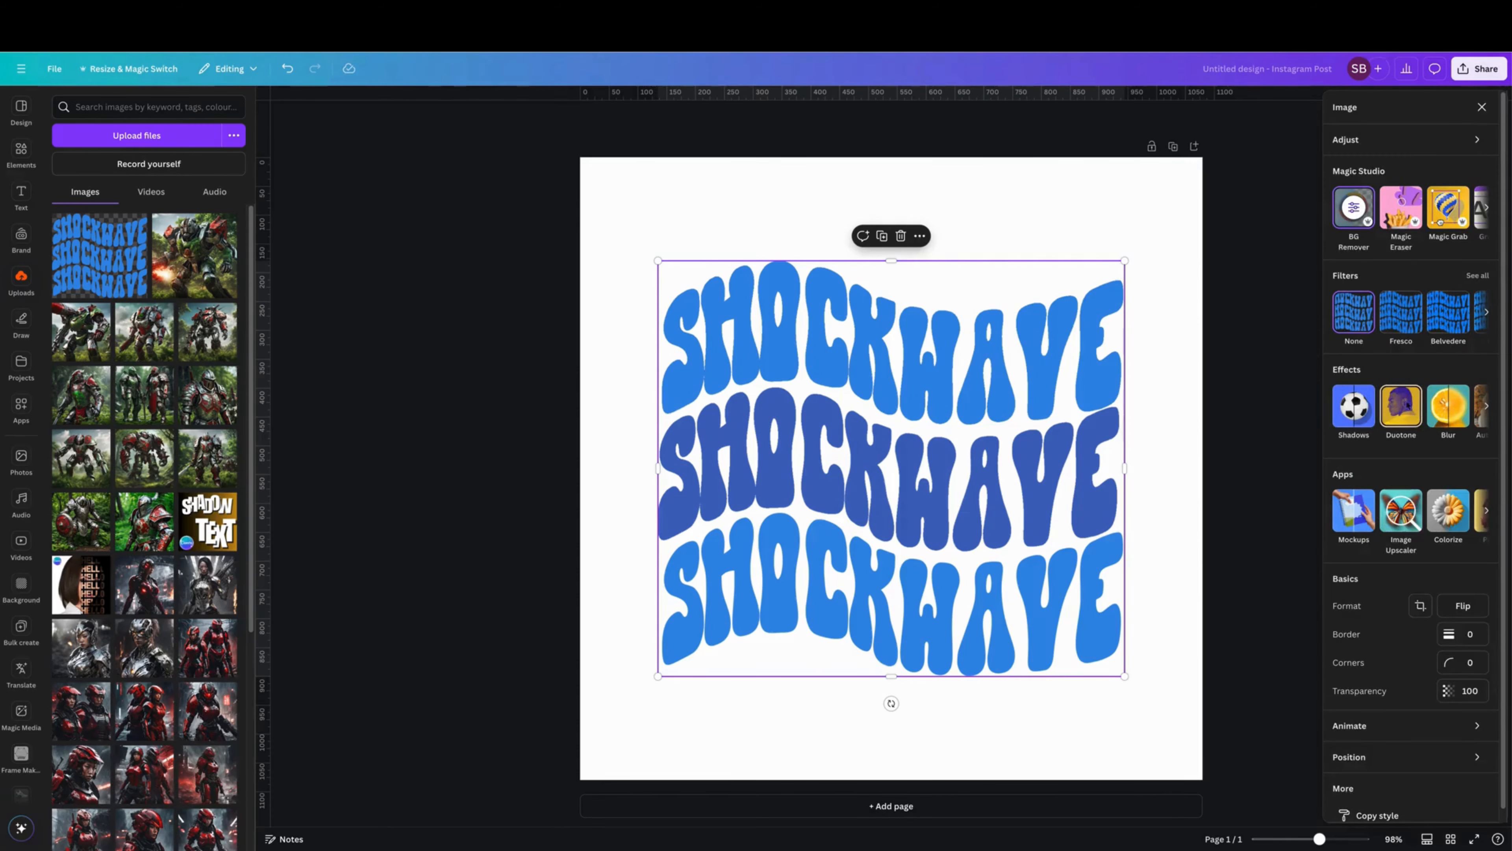
{"action": "left_click", "coordinate": [1407, 406]}
{"action": "left_click", "coordinate": [1350, 237]}
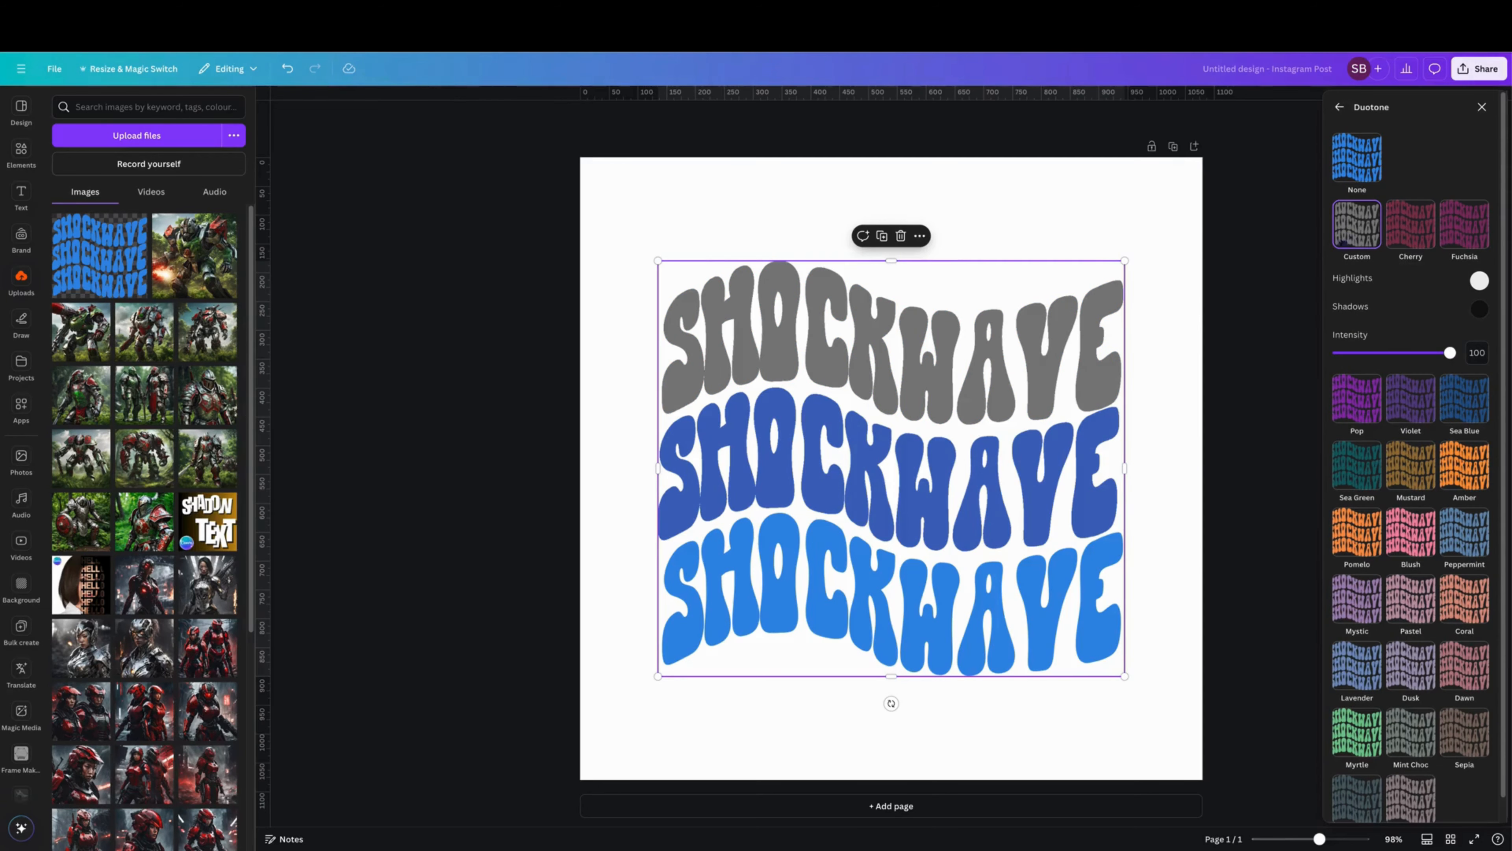
{"action": "left_click", "coordinate": [1480, 280]}
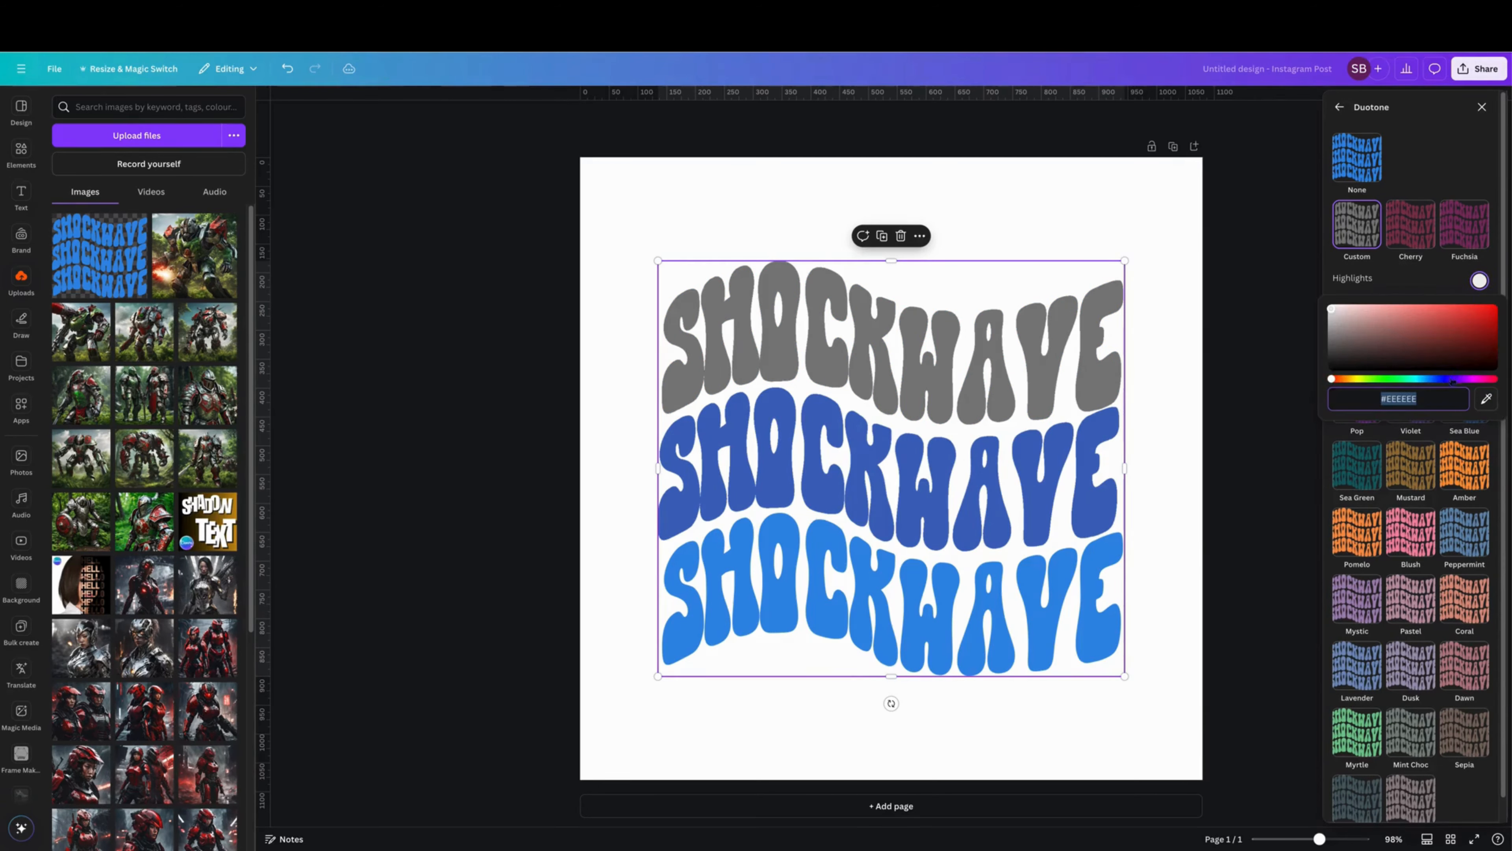
{"action": "left_click", "coordinate": [1424, 379]}
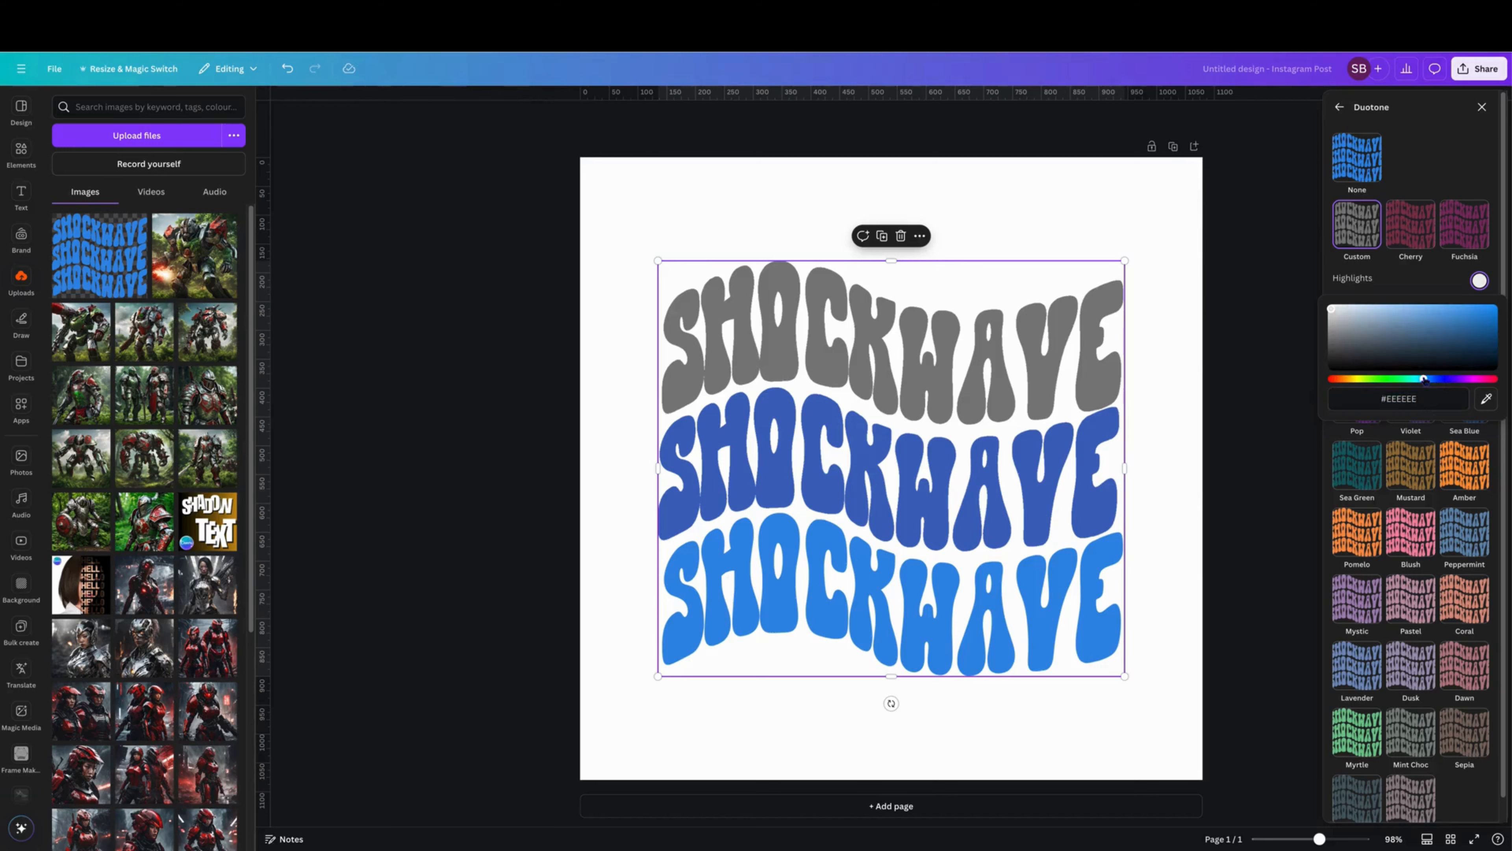
{"action": "left_click", "coordinate": [1454, 317]}
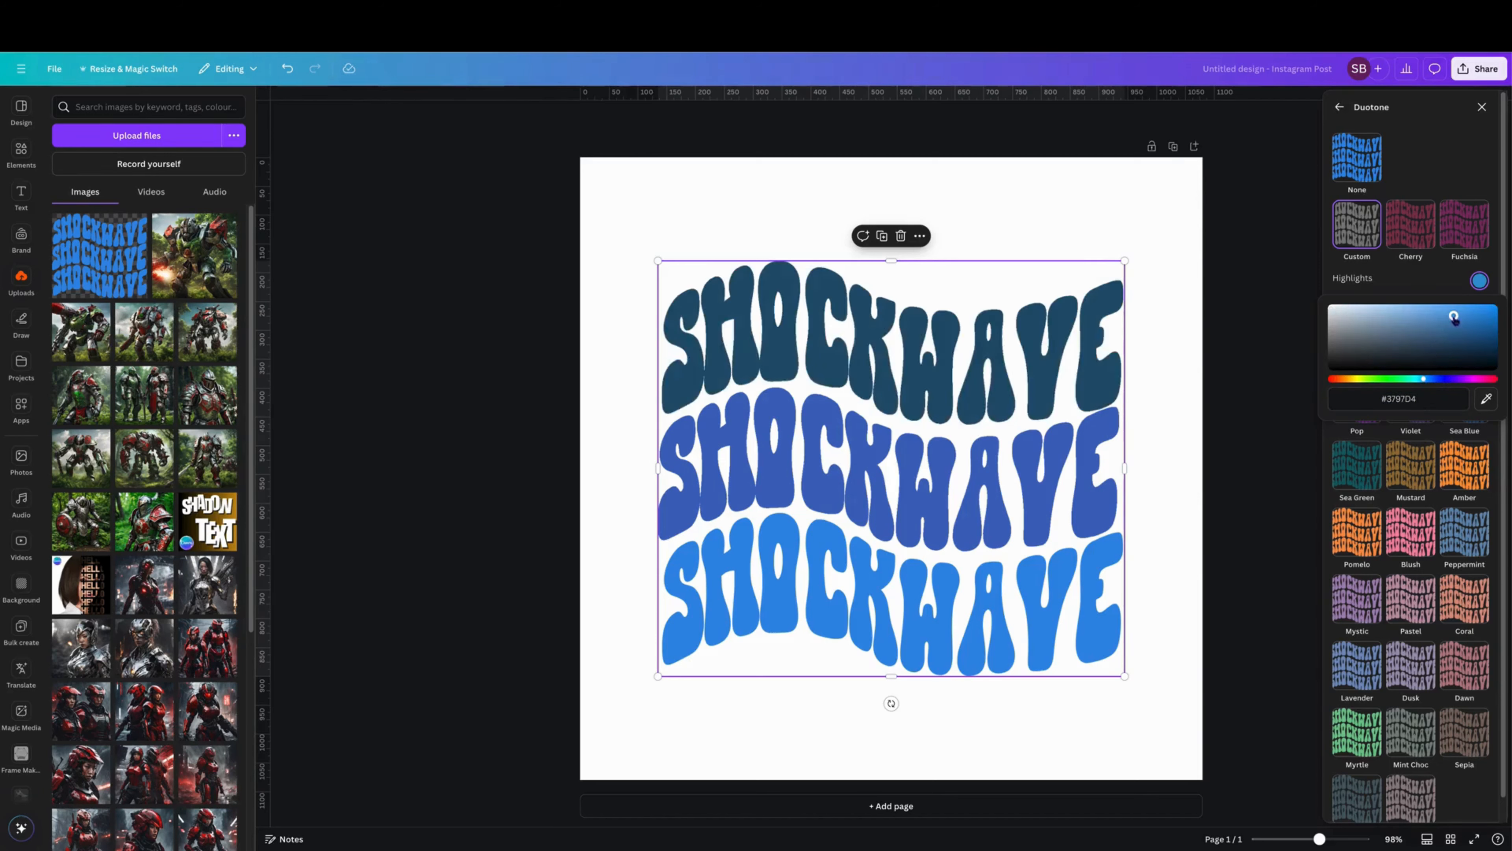
{"action": "left_click", "coordinate": [1425, 293]}
Set the top row's Duotone shadows to #3798D4 by sampling the highlights swatch, and close the effect settings.
{"action": "left_click", "coordinate": [1480, 309]}
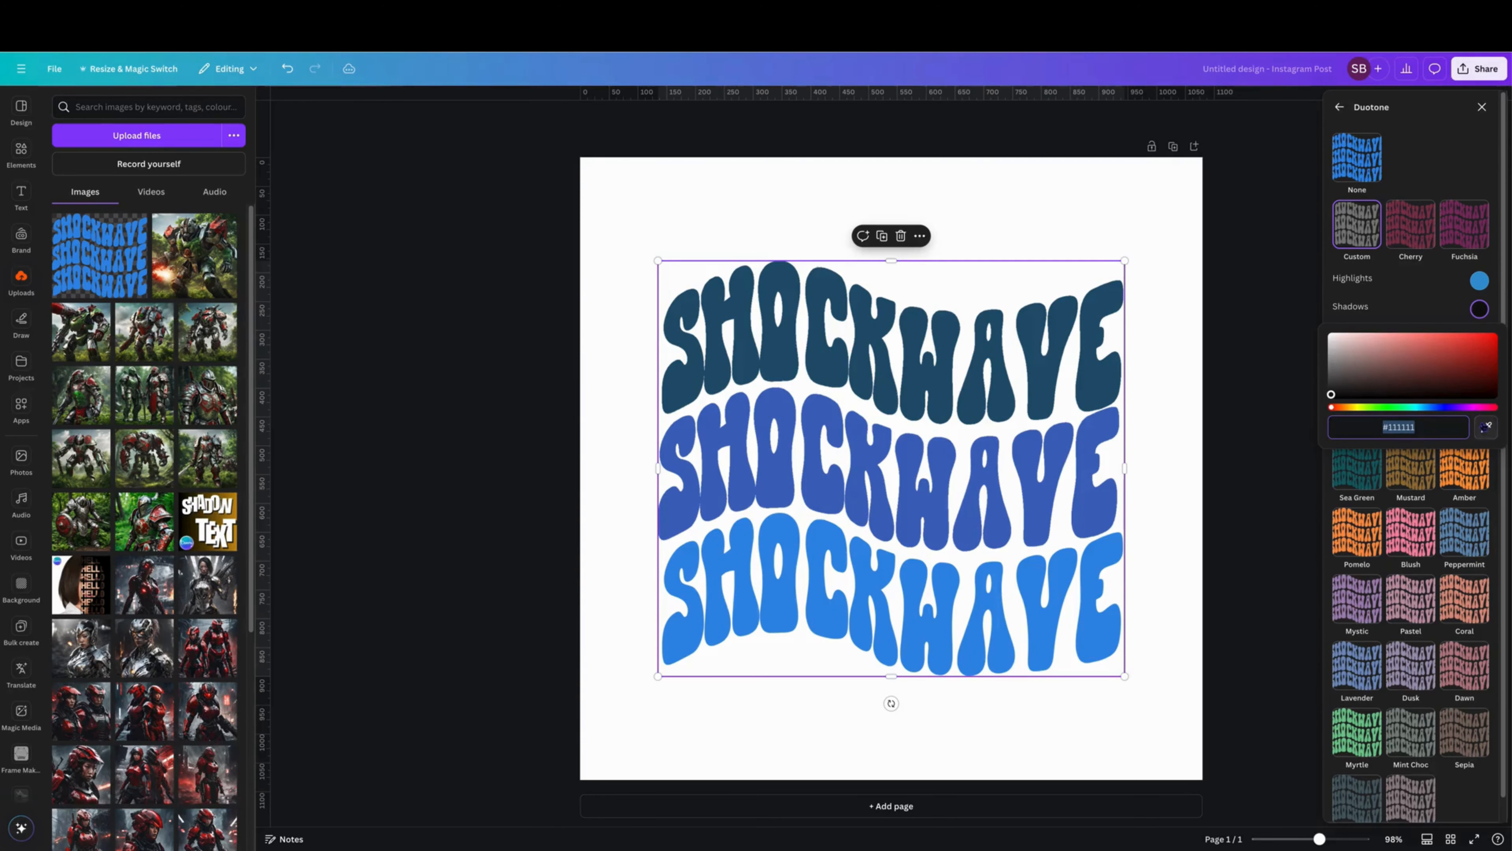
{"action": "left_click", "coordinate": [1486, 426]}
{"action": "left_click", "coordinate": [1480, 275]}
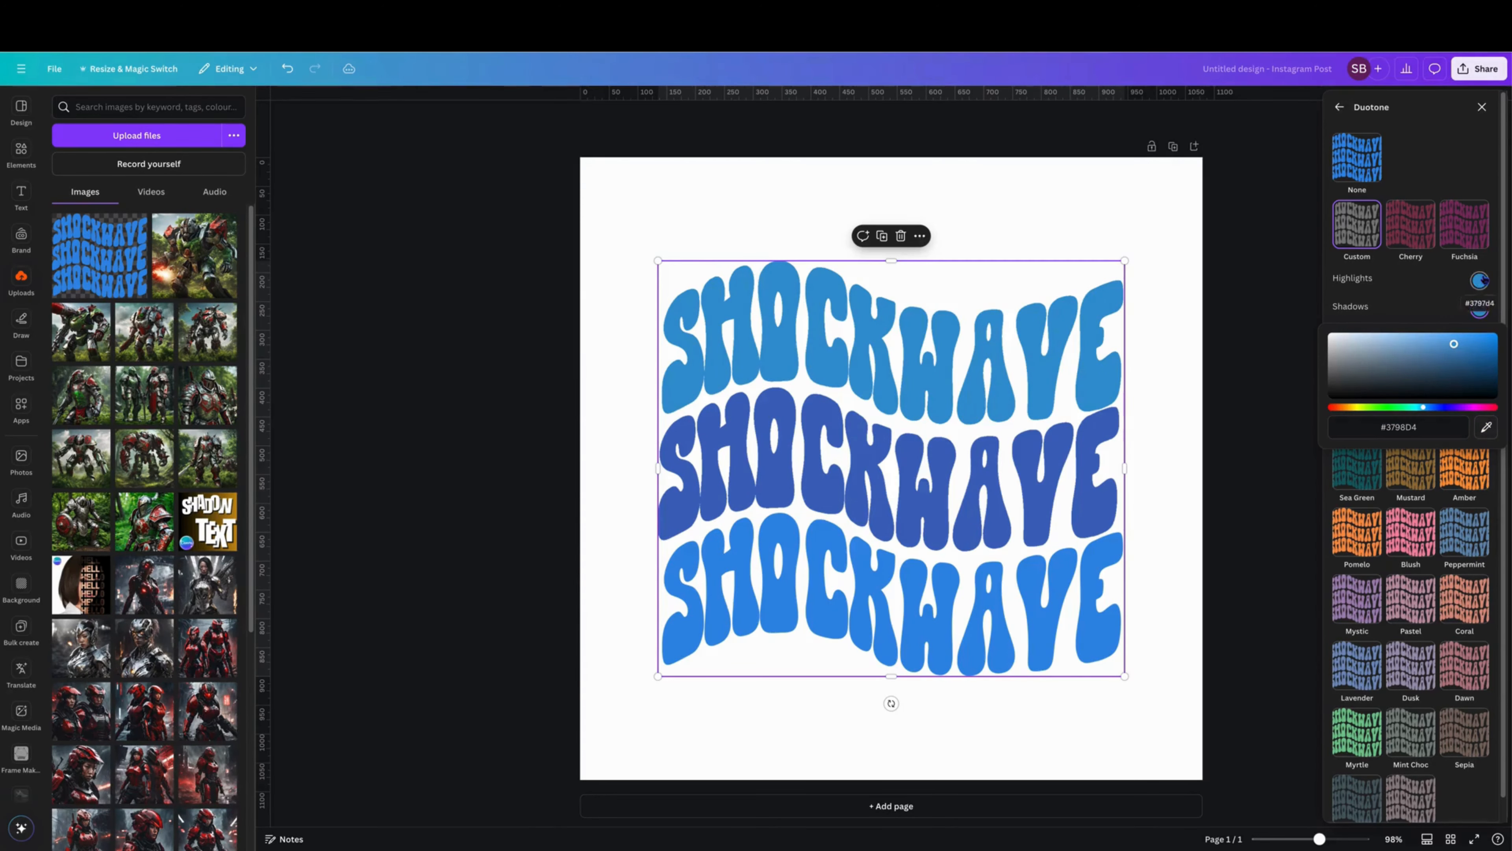
{"action": "left_click", "coordinate": [1287, 308]}
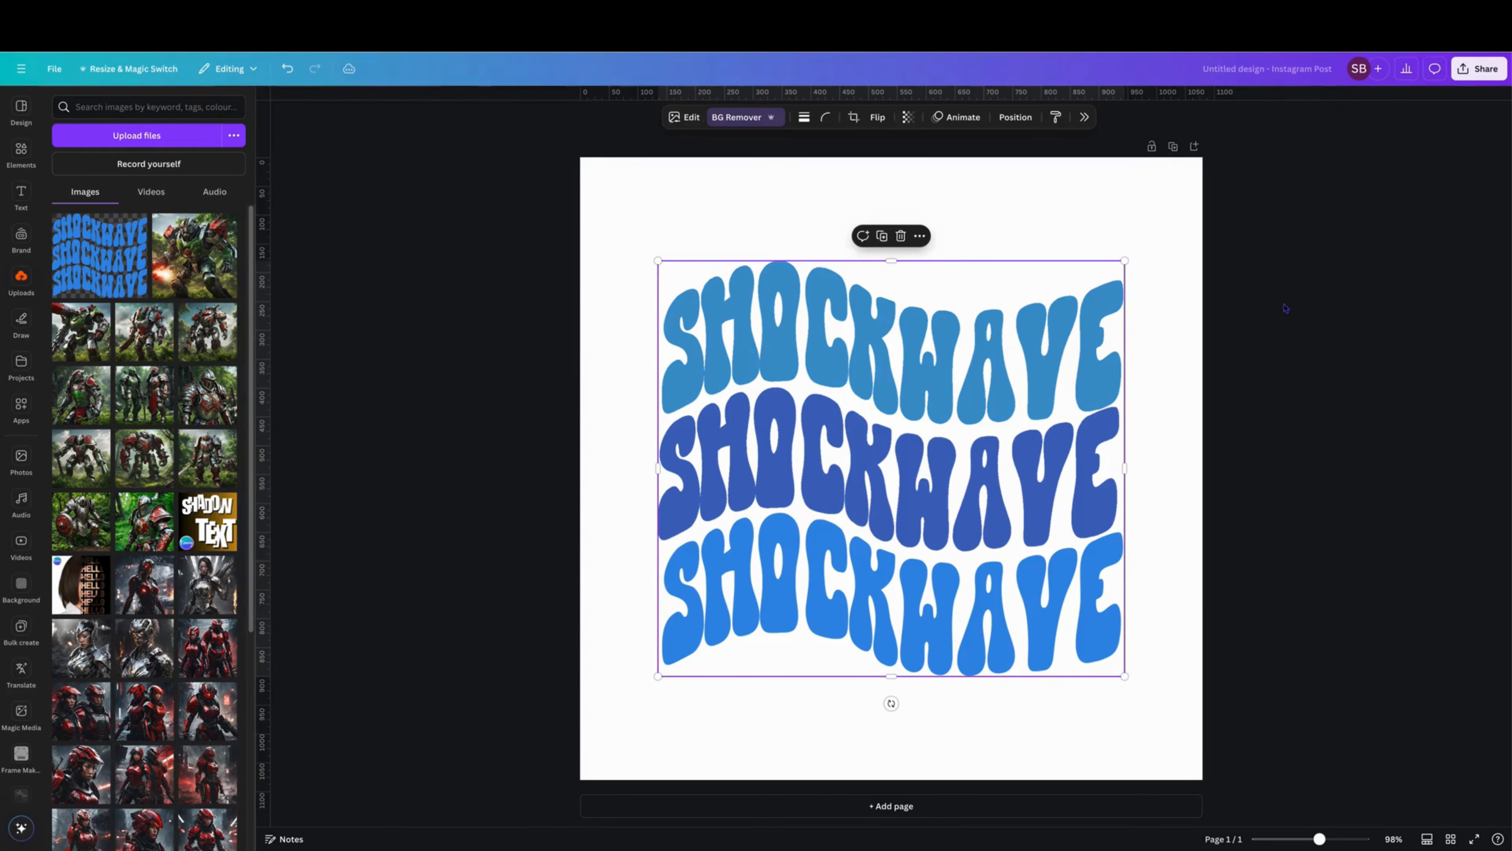